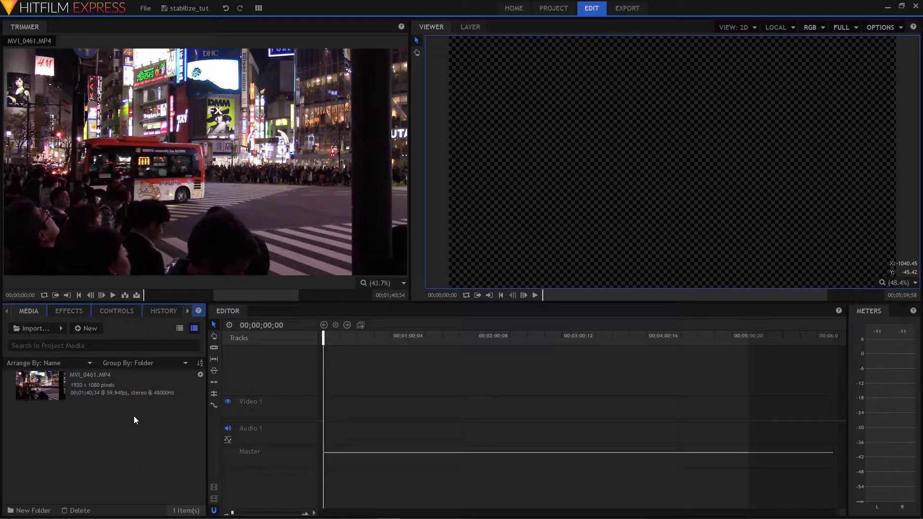
- Preview MVI_0461.MP4 in the Trimmer and drag it to the start of the Video 1 and Audio 1 tracks
left_click(92, 390)
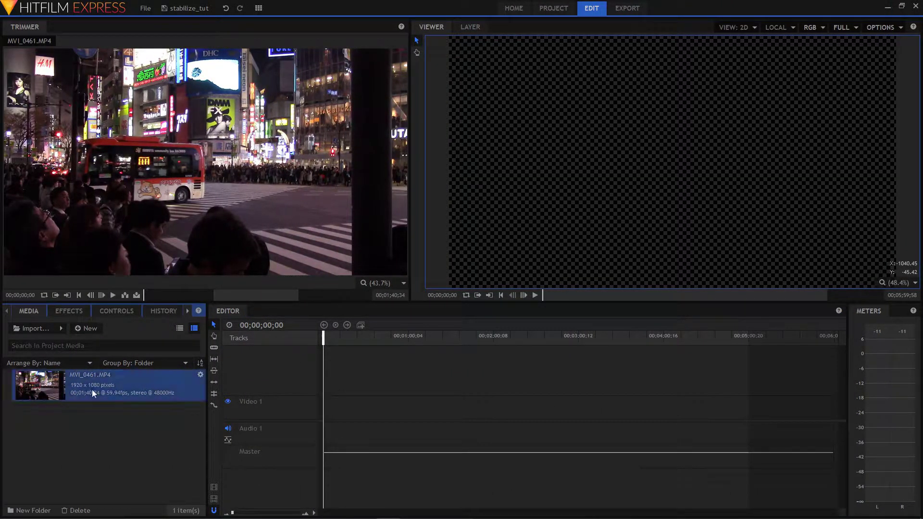
left_click(214, 294)
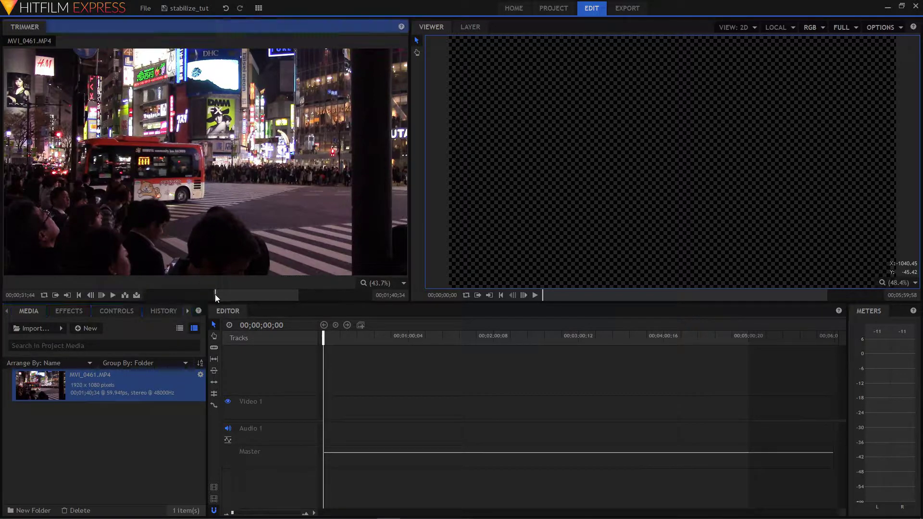
mouse_move(217, 294)
left_mouse_down()
mouse_move(290, 294)
mouse_move(227, 294)
left_mouse_up()
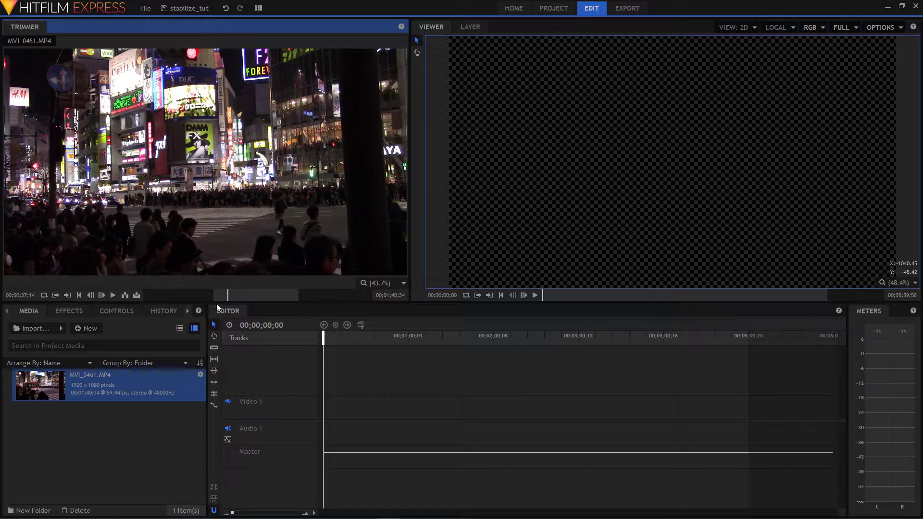
left_click_drag(216, 298, 283, 299)
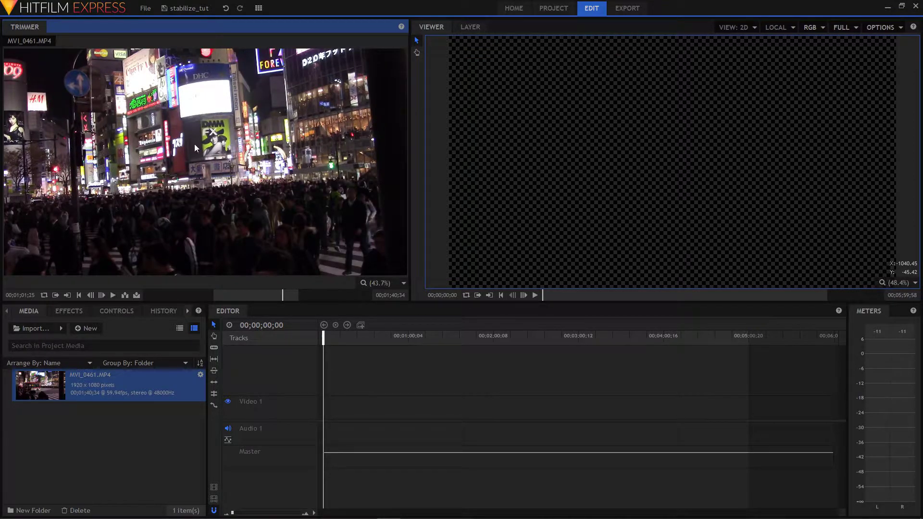
left_click_drag(194, 143, 326, 414)
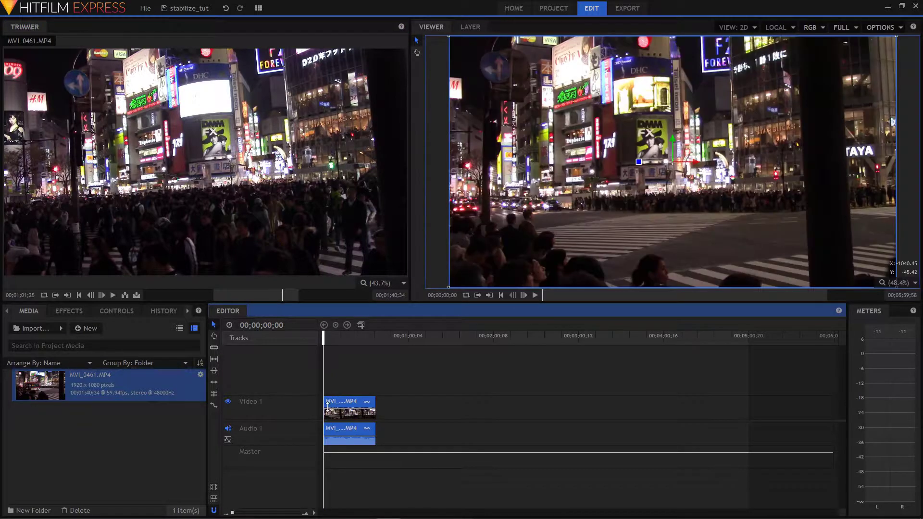
- Select both timeline clips and make 'MVI_0461.MP4 Composite Shot' with its default name
right_click(353, 411)
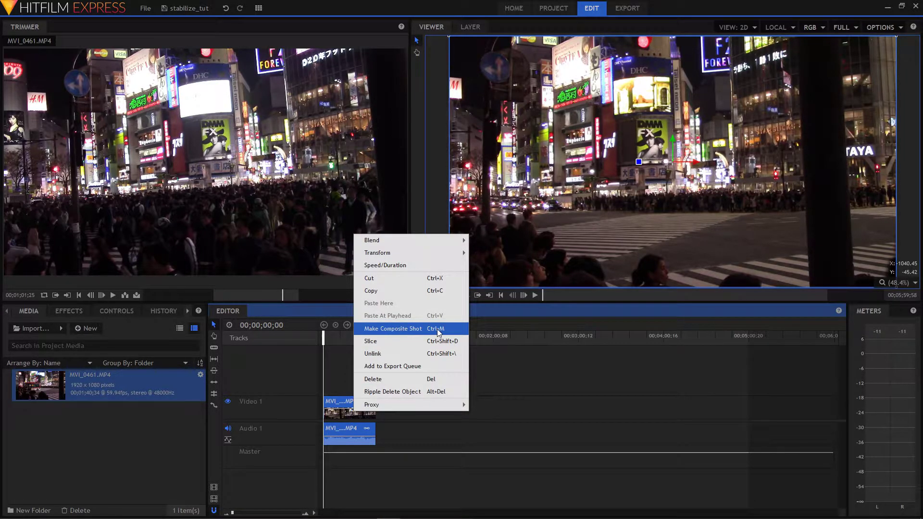
left_click(496, 382)
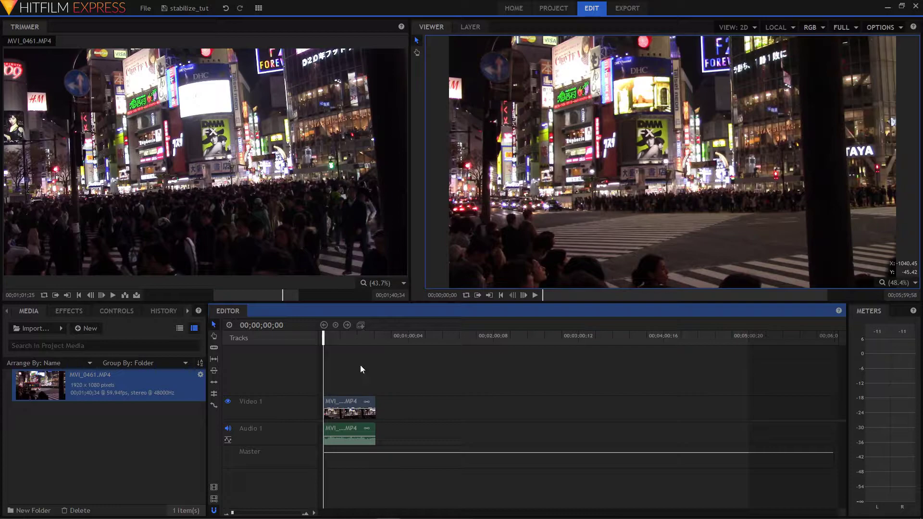
left_click(347, 400)
left_click(363, 324)
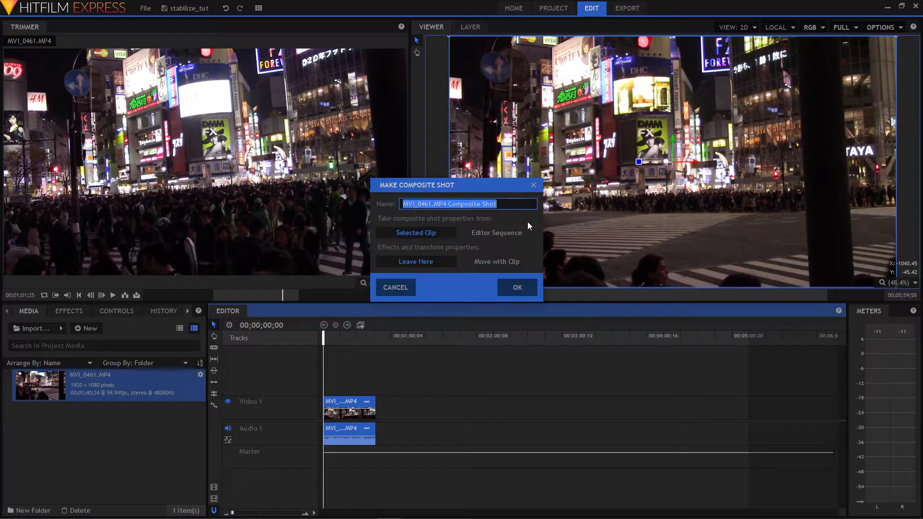
left_click(523, 287)
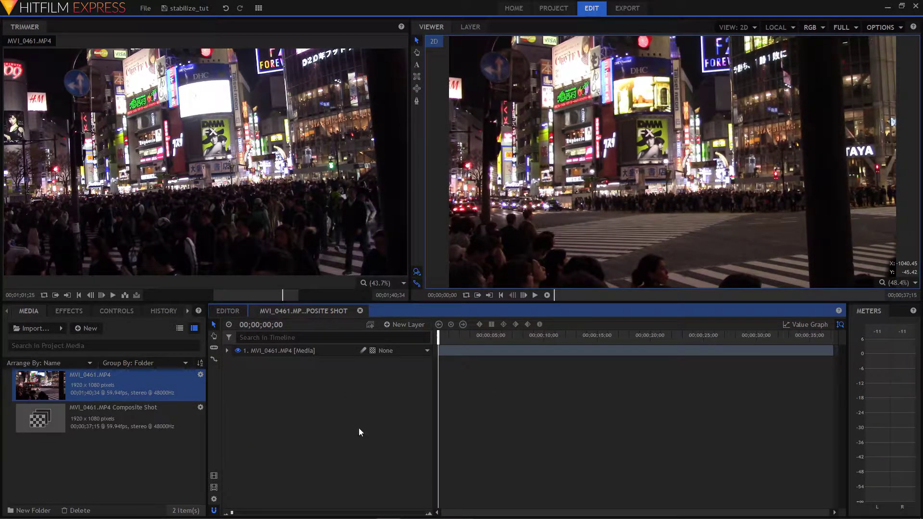
- Add a Tracker to the MVI_0461.MP4 layer's Tracks and switch to the Compositing workspace
left_click(226, 350)
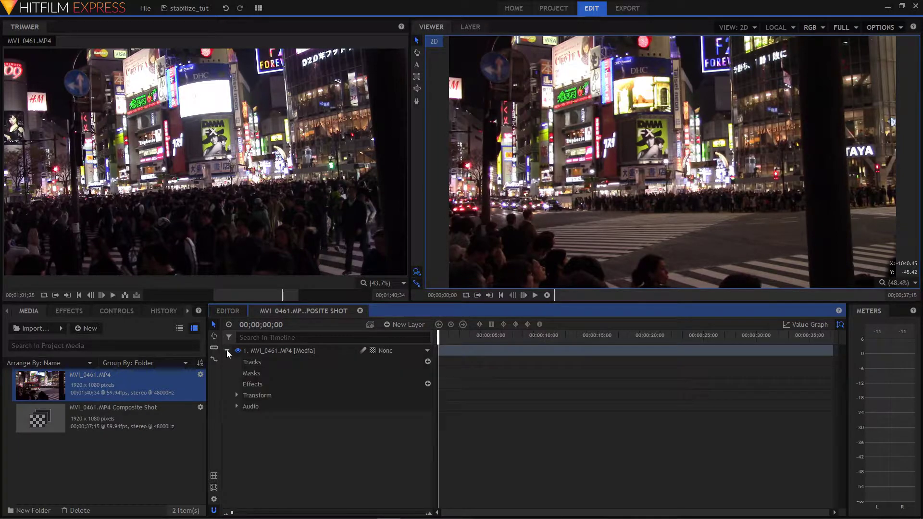
left_click(427, 362)
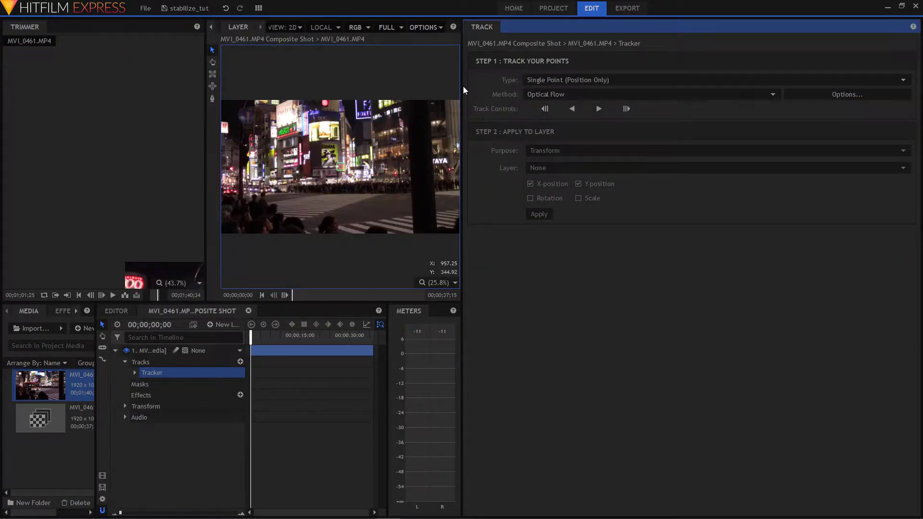
left_click(258, 9)
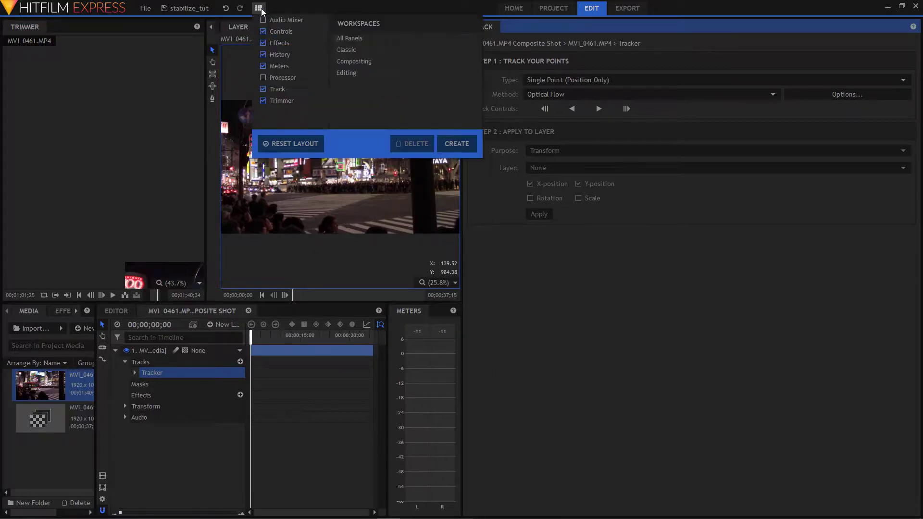
left_click(371, 62)
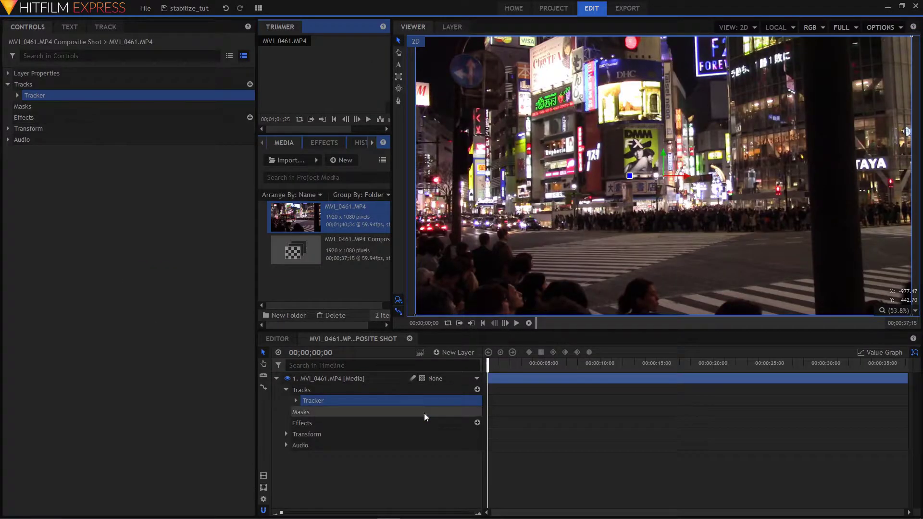
- Select the Tracker's Tracking Point 1 and zoom into the footage in the Layer viewer
left_click(295, 401)
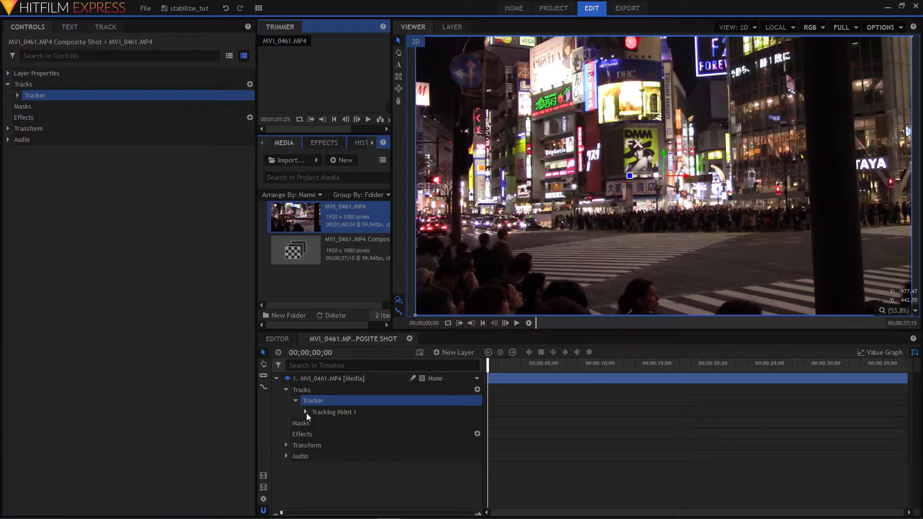
left_click(306, 413)
left_click(351, 411)
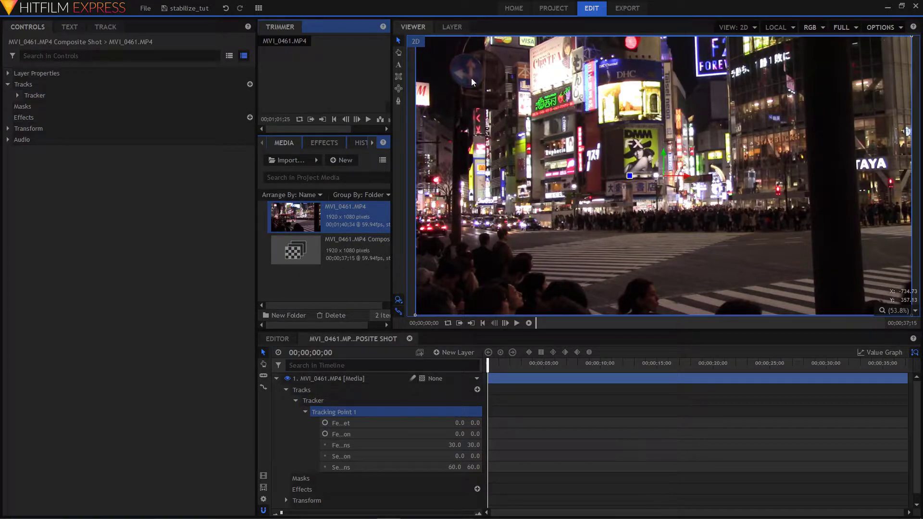
left_click(453, 27)
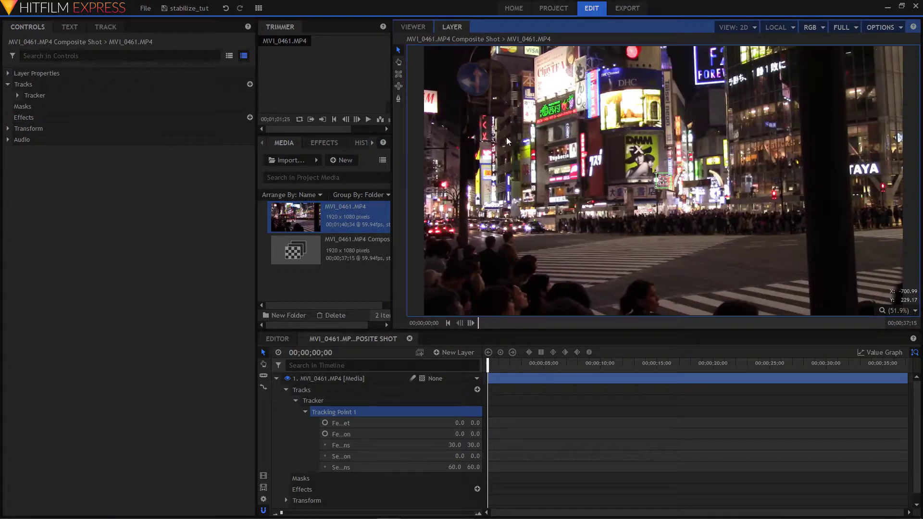
scroll(669, 185, "up", 2)
scroll(668, 184, "up", 1)
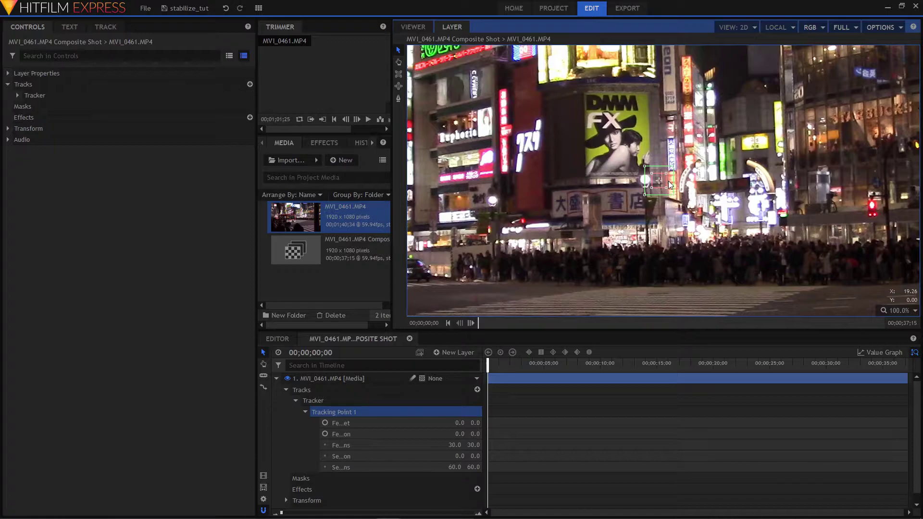
- Pan the view, scrub the shot, and place Tracking Point 1 on the DMM FX billboard
key("h")
left_click_drag(718, 168, 720, 221)
key("v")
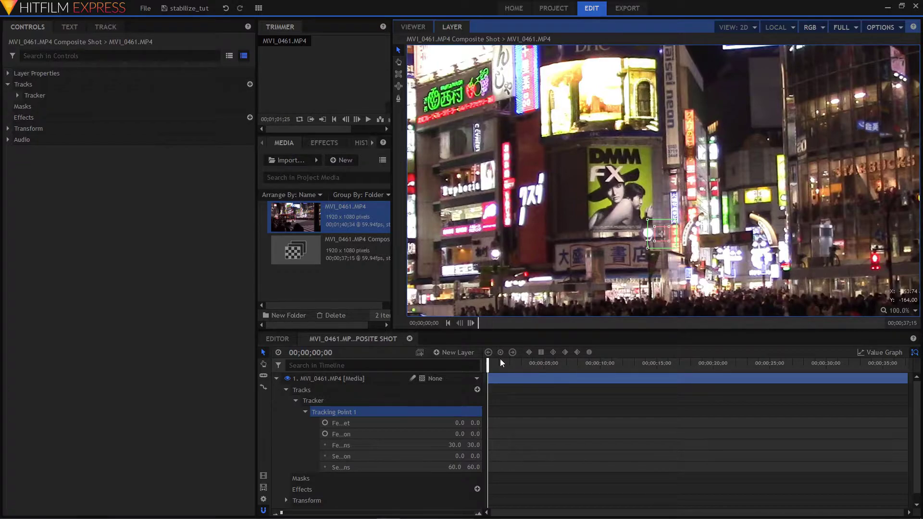
left_click_drag(502, 363, 620, 379)
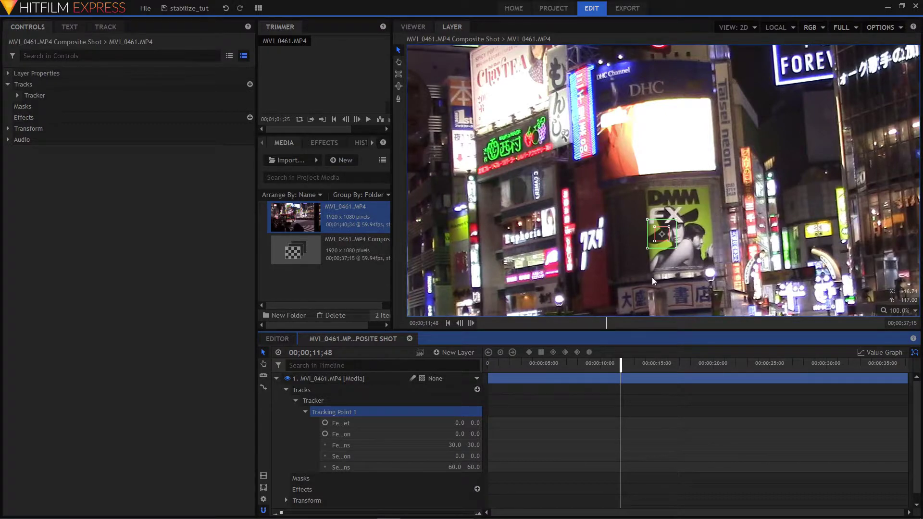
left_click_drag(665, 235, 702, 208)
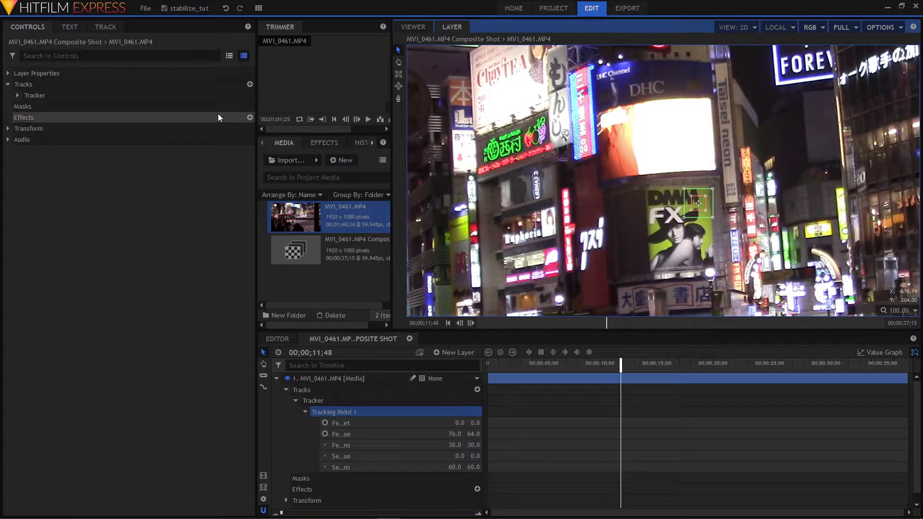
- Switch the tracker to two-point tracking and position Tracking Point 2 on a second sign
left_click(104, 27)
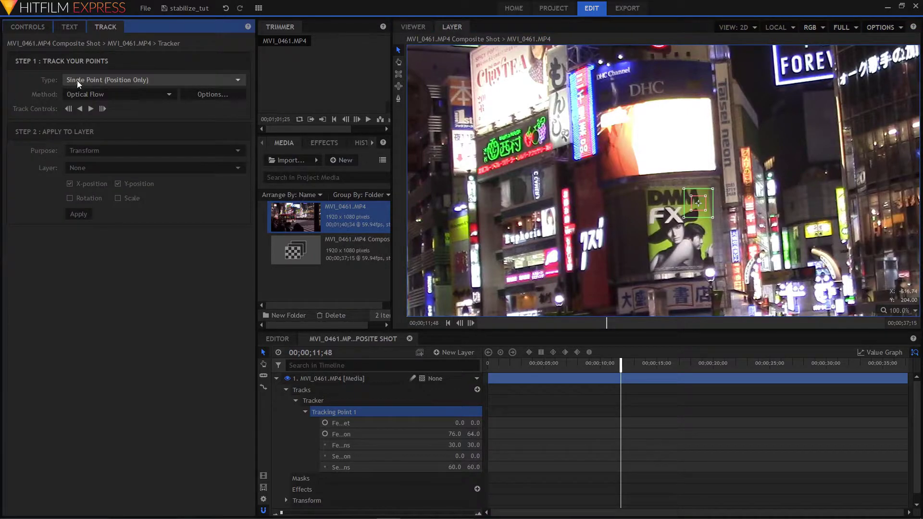
left_click(104, 80)
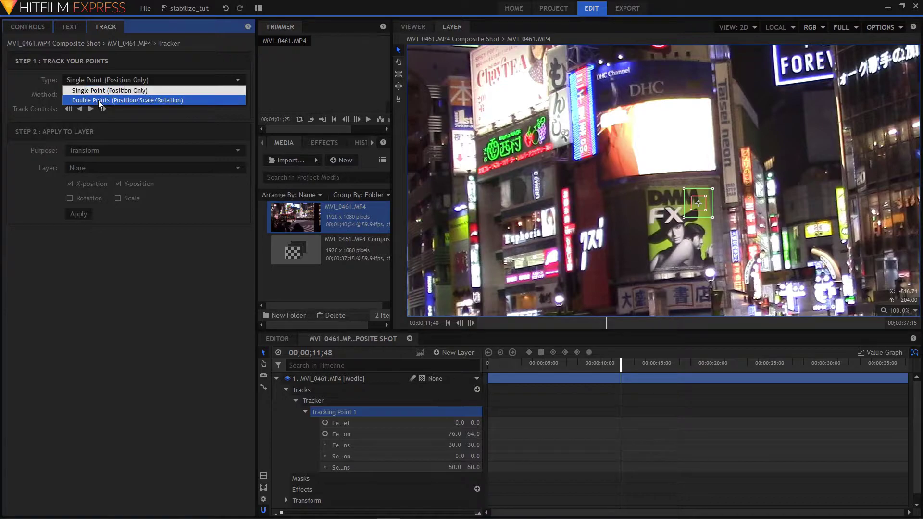
left_click(98, 100)
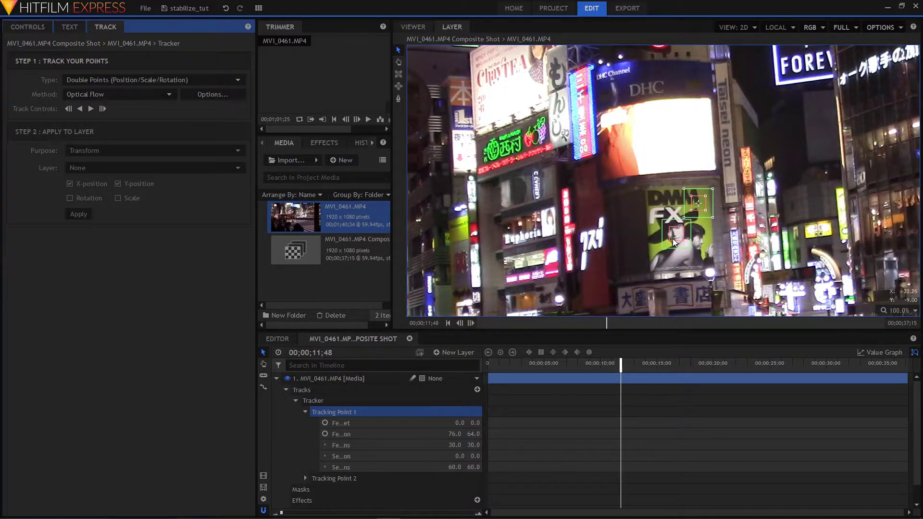
left_click_drag(673, 238, 833, 198)
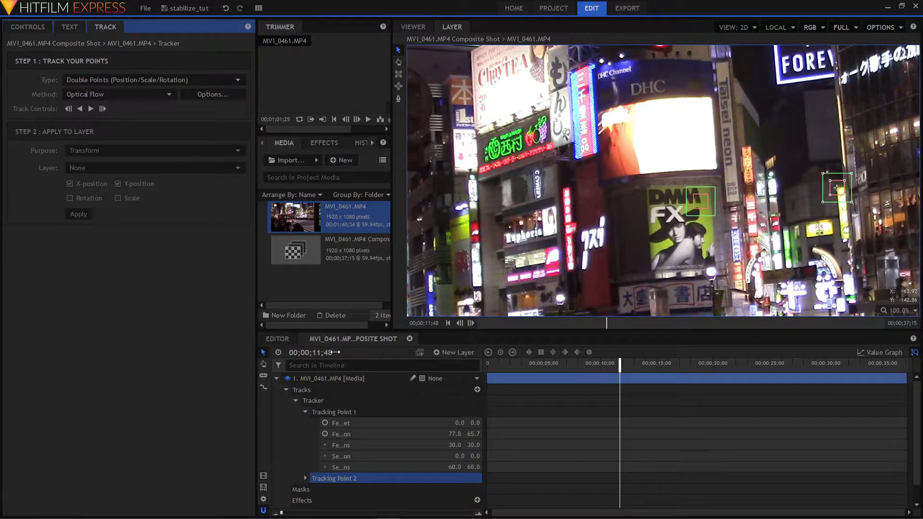
- Rewind the composite shot to its first frame, 00;00;00;00
left_click(619, 365)
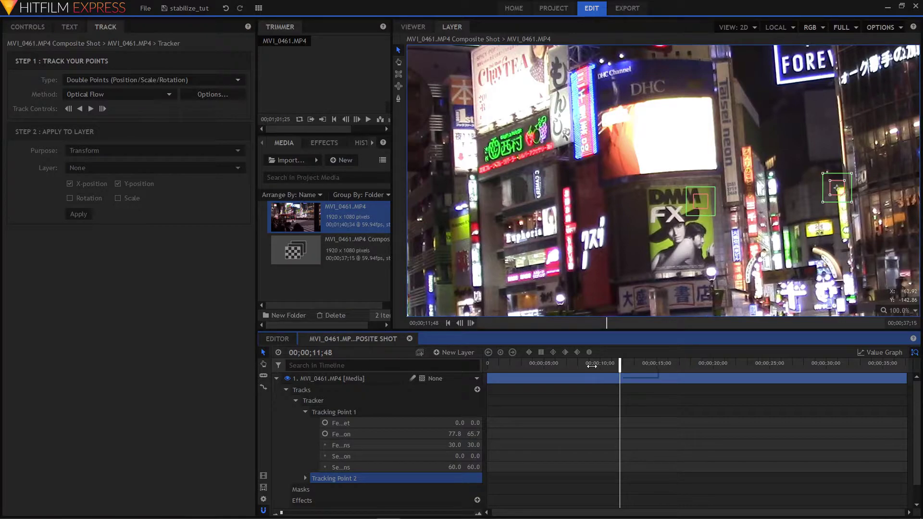
left_click(583, 363)
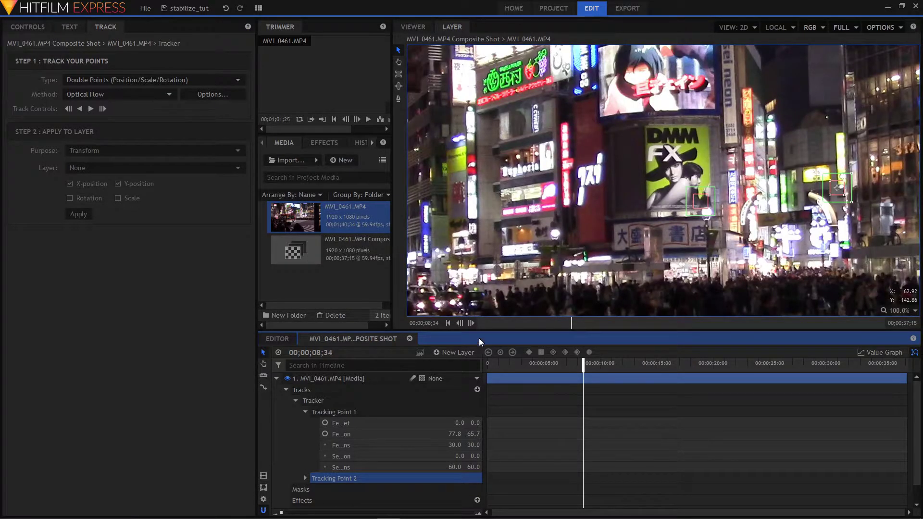
left_click(447, 323)
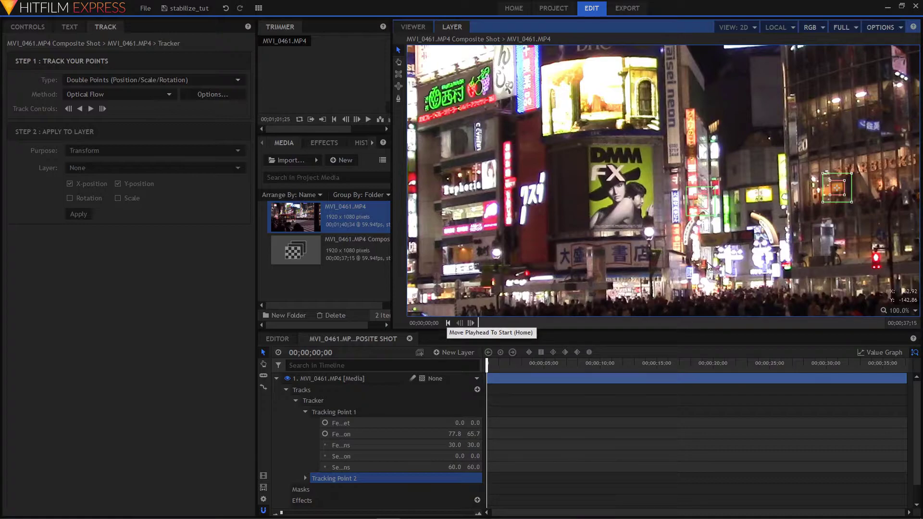
- Place Tracking Point 1 on the DMM FX sign and Point 2 on a bright building detail, then track forward
left_click(698, 205)
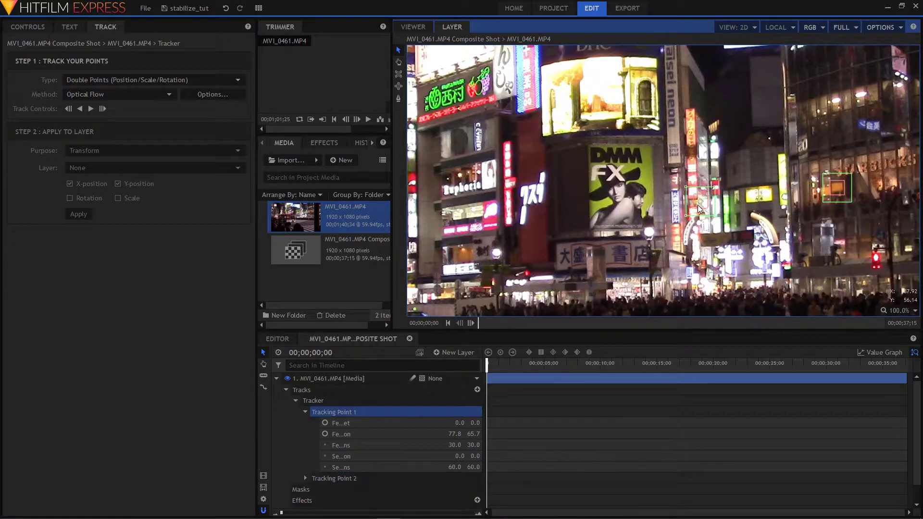
left_click_drag(706, 209, 644, 168)
left_click(832, 193)
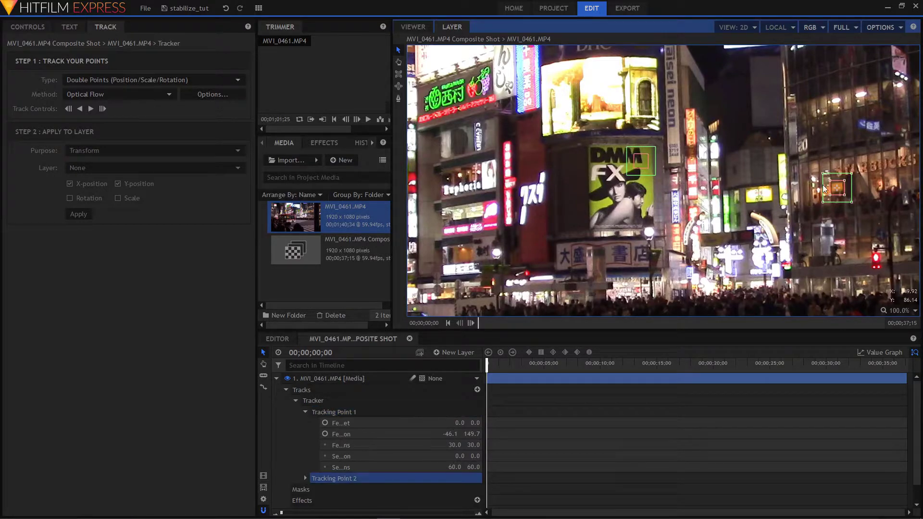
left_click_drag(832, 193, 773, 162)
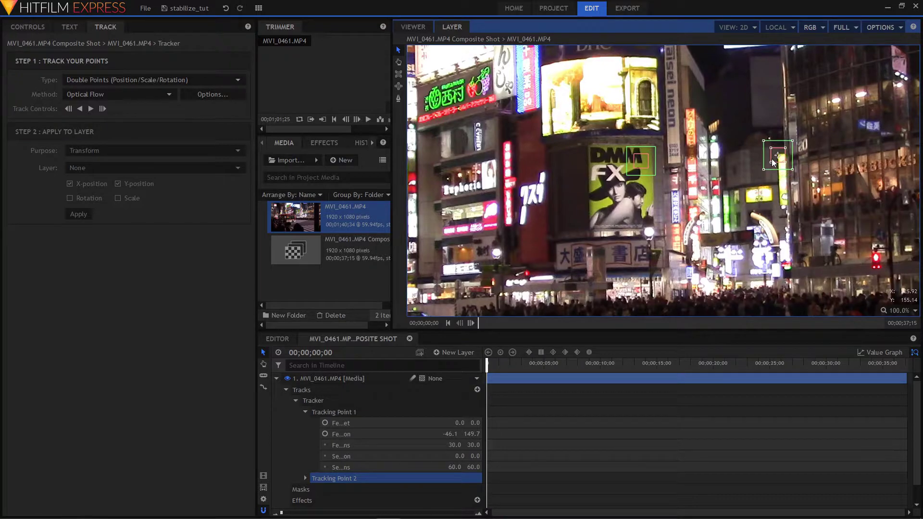
left_click(91, 111)
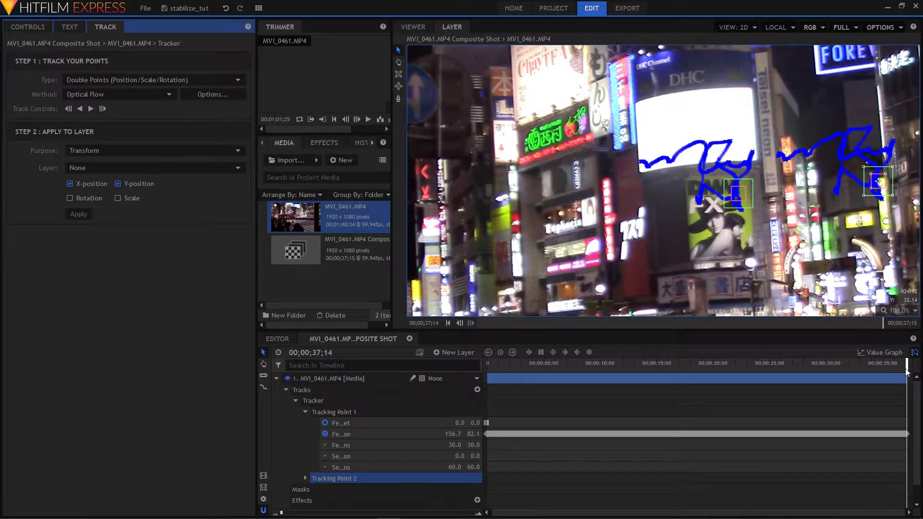
- Scrub back over the motion paths and inspect both Tracking Points' position keyframes in the timeline
left_click_drag(907, 365, 754, 374)
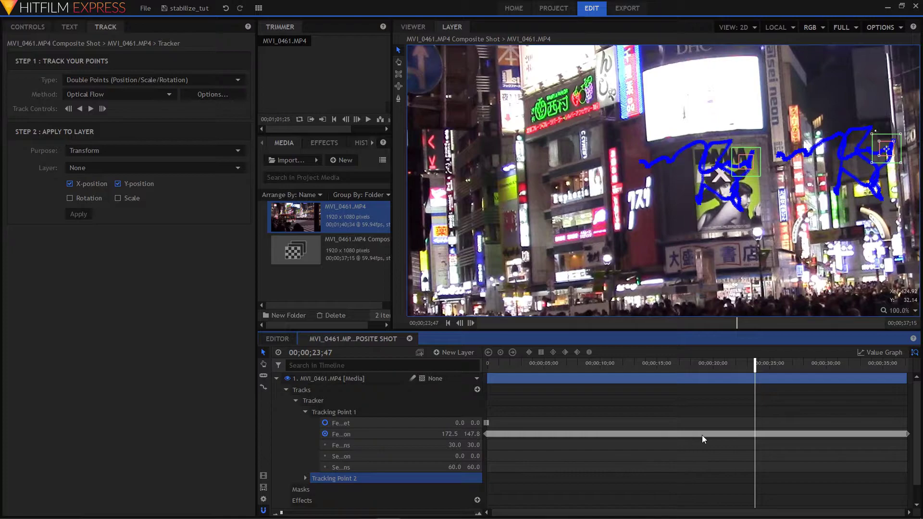
left_click(305, 478)
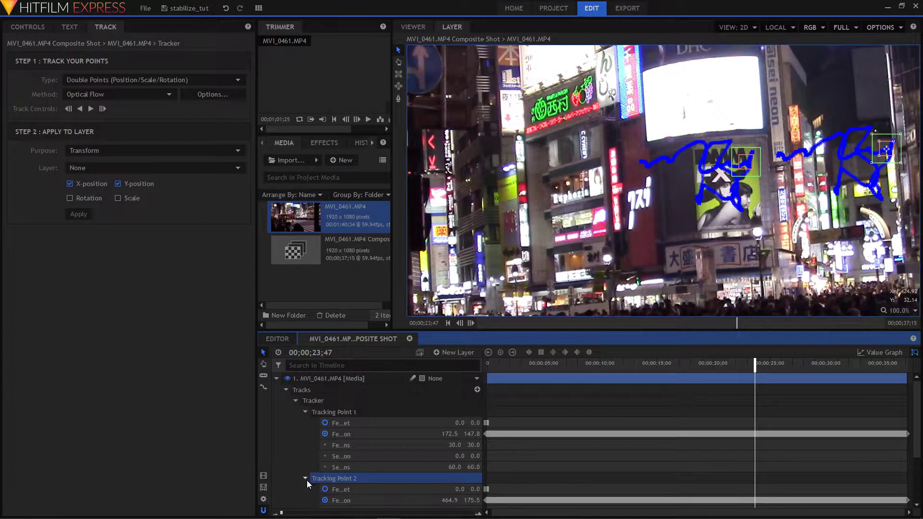
scroll(454, 456, "down", 1)
scroll(461, 455, "up", 1)
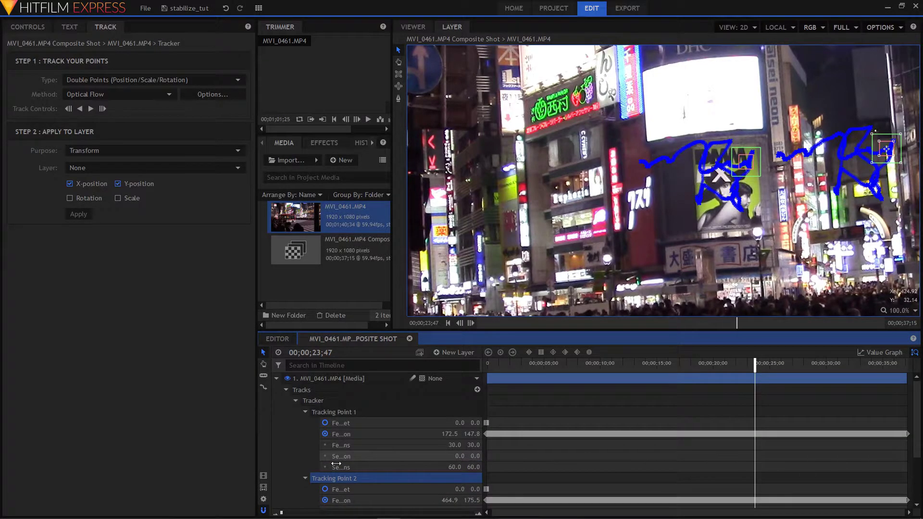
left_click(305, 478)
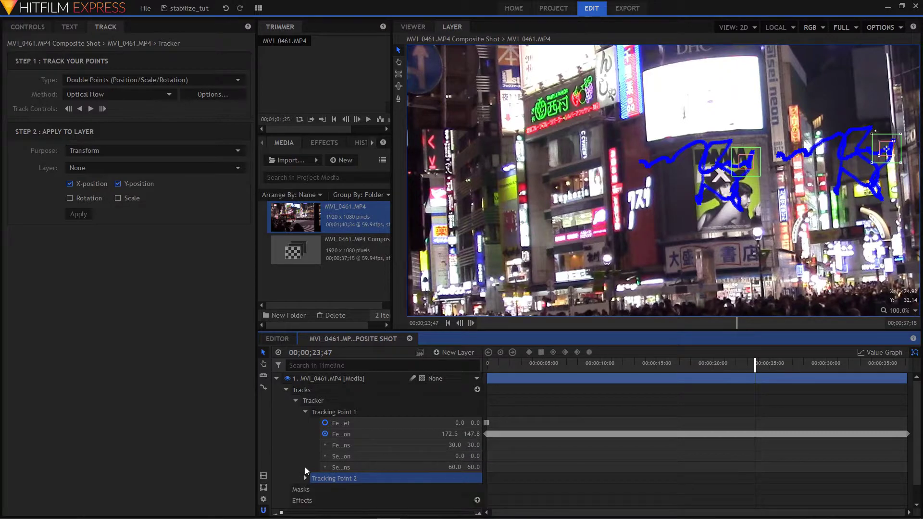
left_click(305, 412)
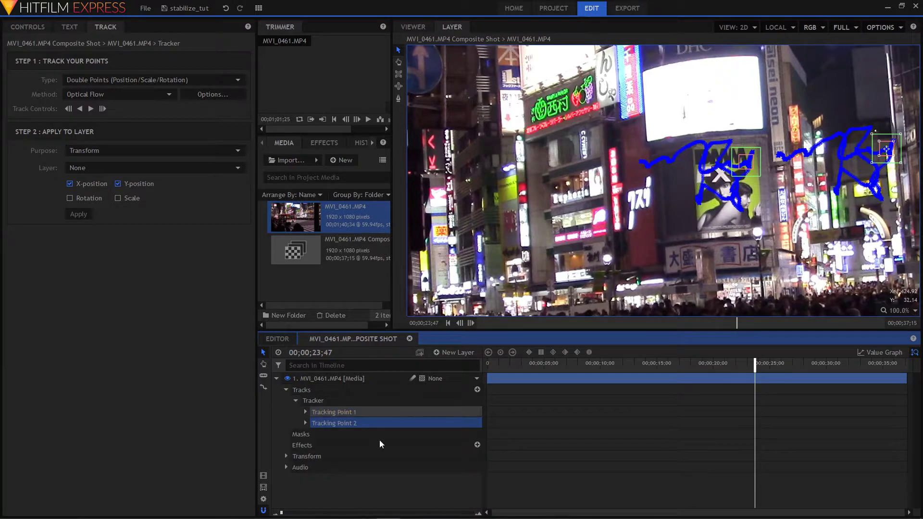
scroll(696, 173, "down", 1)
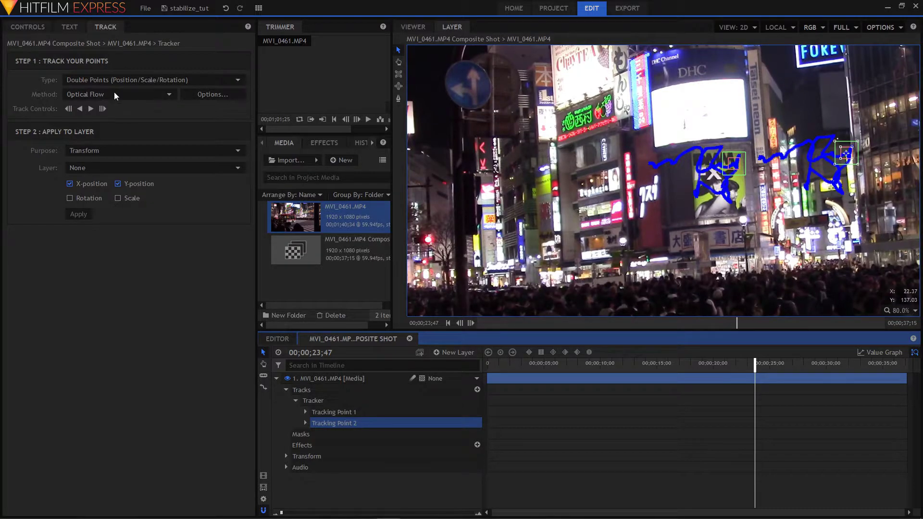
- Set the tracker Purpose to Stabilize with X/Y position, Rotation and Scale, and apply it
left_click(105, 151)
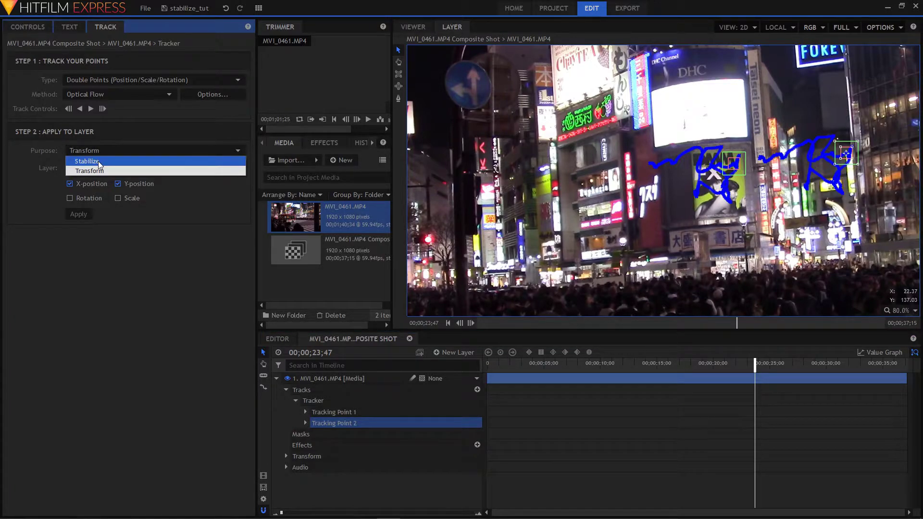
left_click(98, 160)
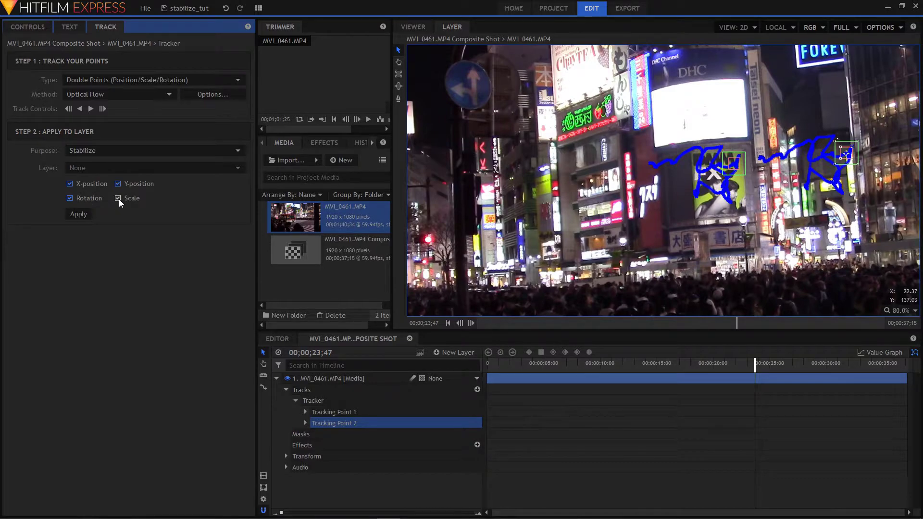
left_click(78, 215)
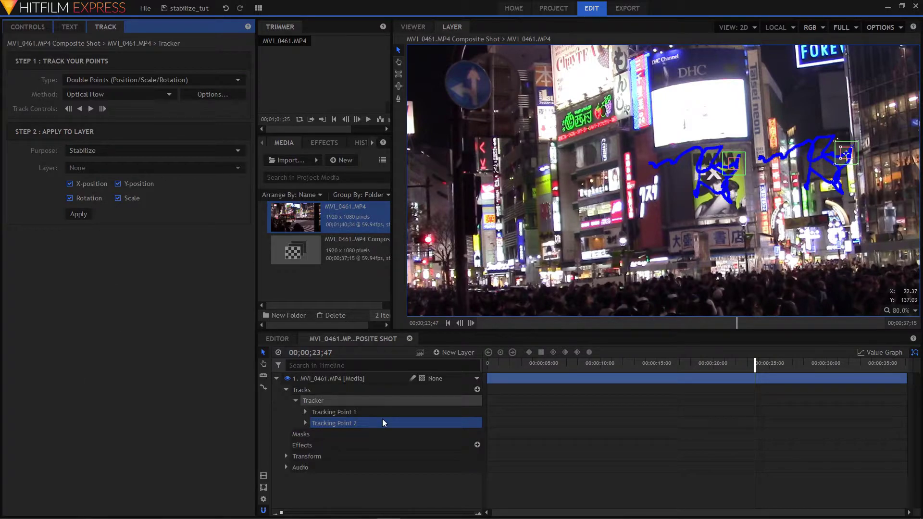
- Scrub and play the stabilized footage in the Viewer to see its shifting transparent edges
left_click(411, 28)
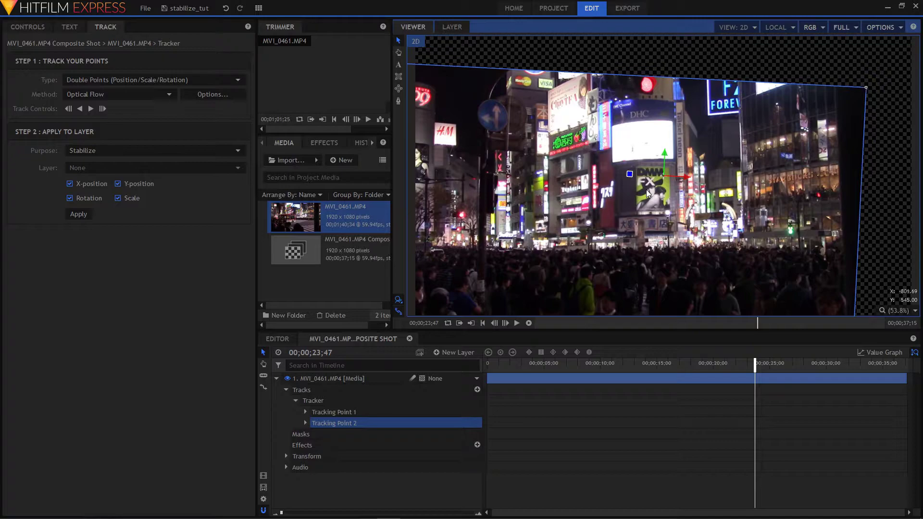
left_click(489, 365)
left_click_drag(488, 365, 634, 368)
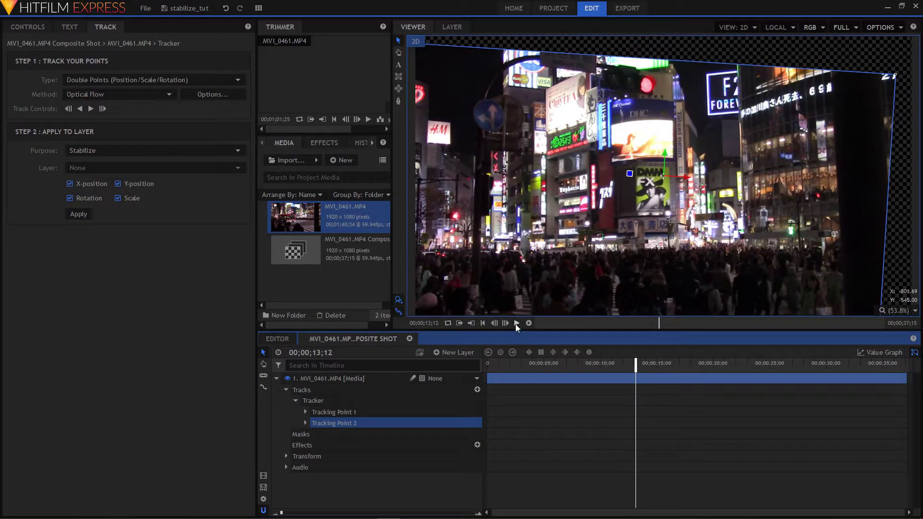
left_click(516, 323)
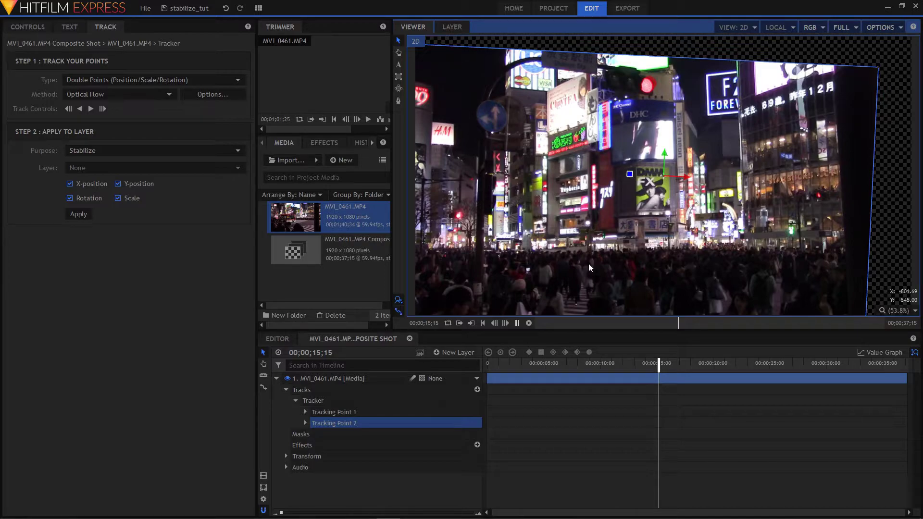
left_click(517, 323)
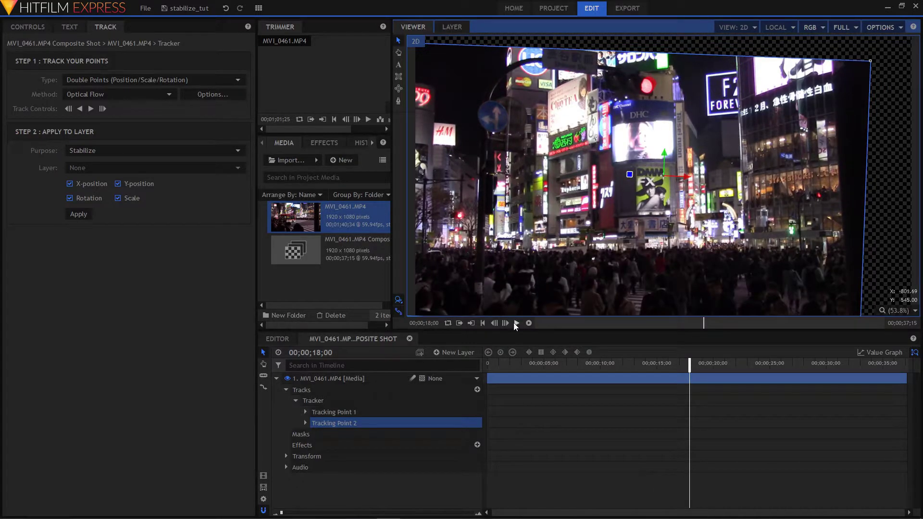
scroll(730, 196, "down", 2)
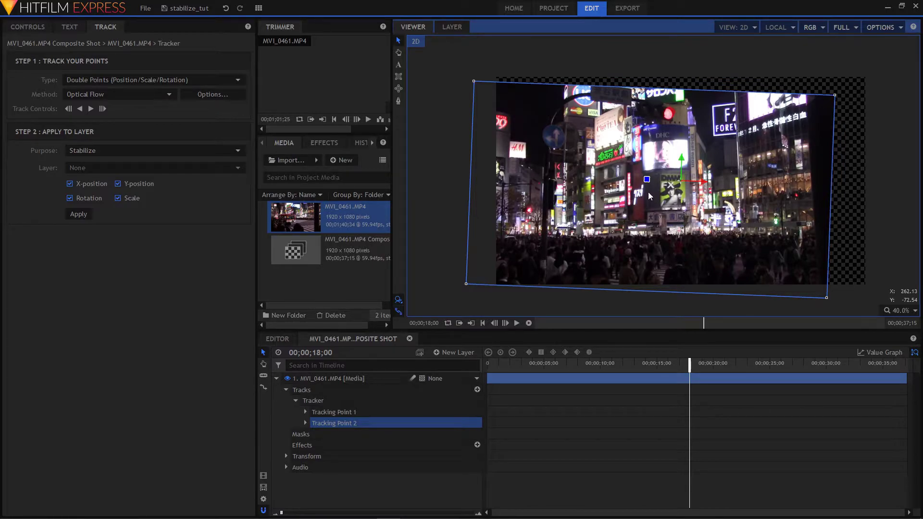
left_click(458, 352)
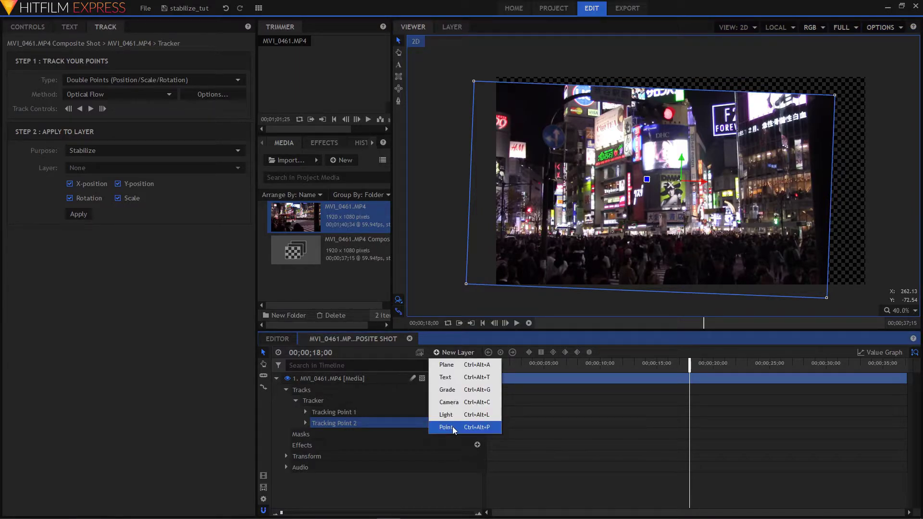
- Add a New Point layer, parent the MVI_0461.MP4 layer to it, and expand its Transform properties
left_click(451, 426)
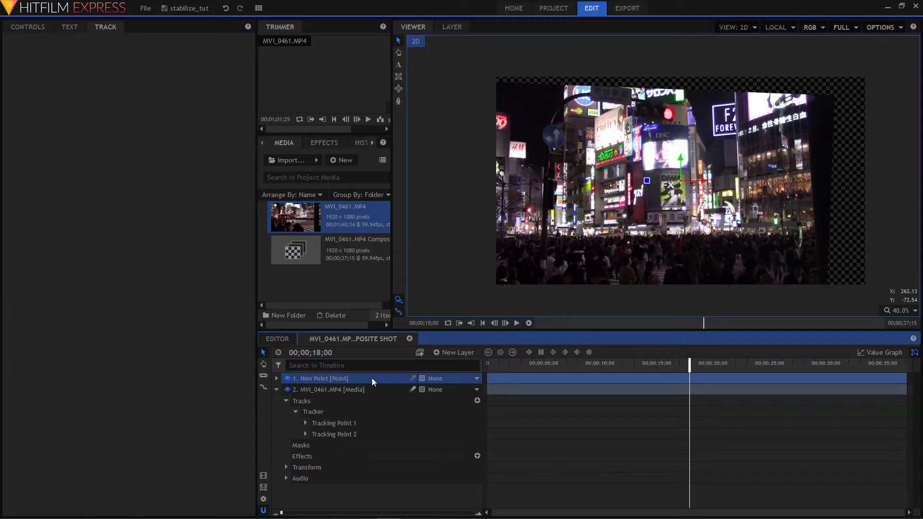
left_click(446, 389)
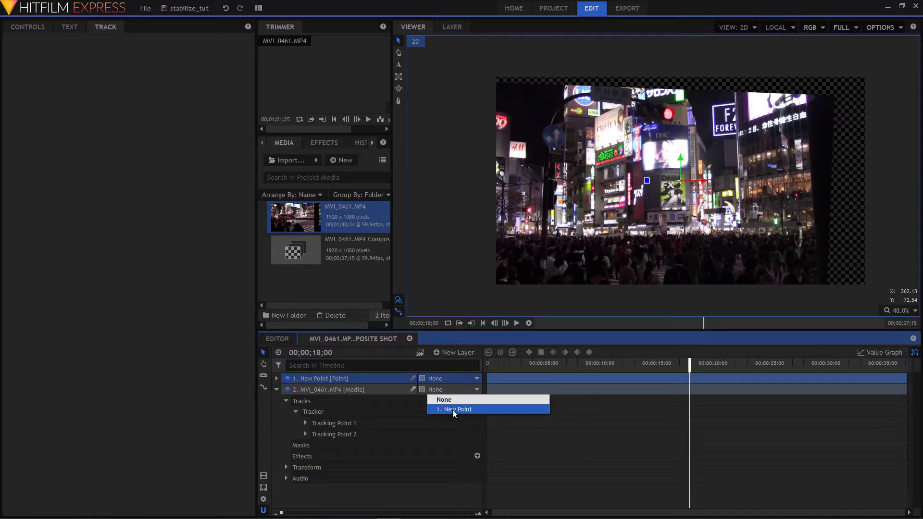
left_click(452, 409)
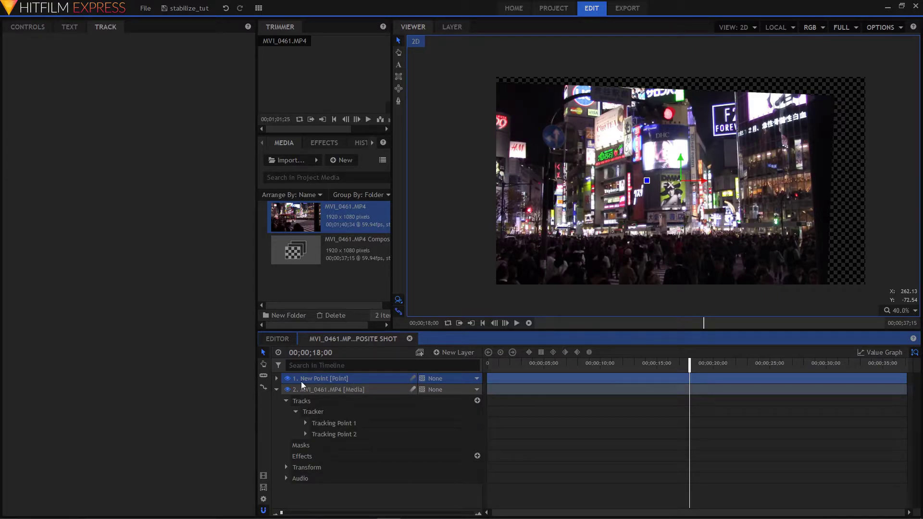
left_click(276, 380)
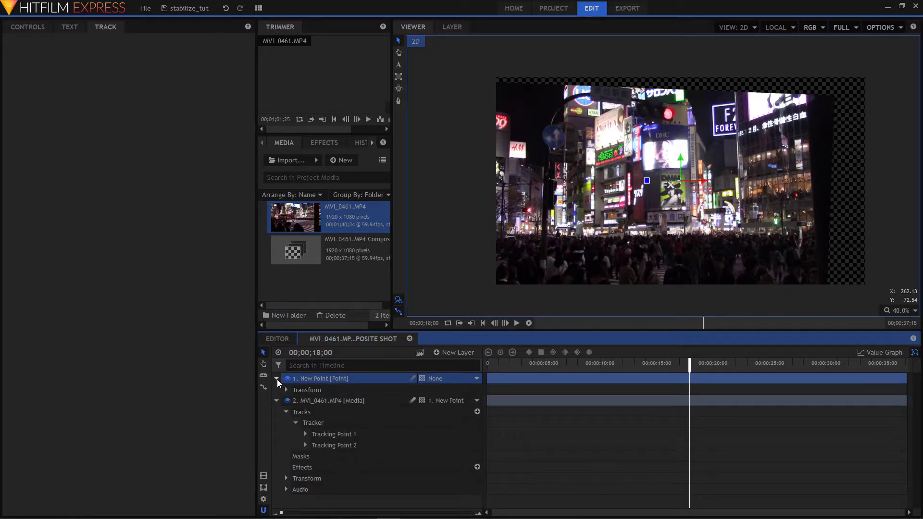
left_click(286, 390)
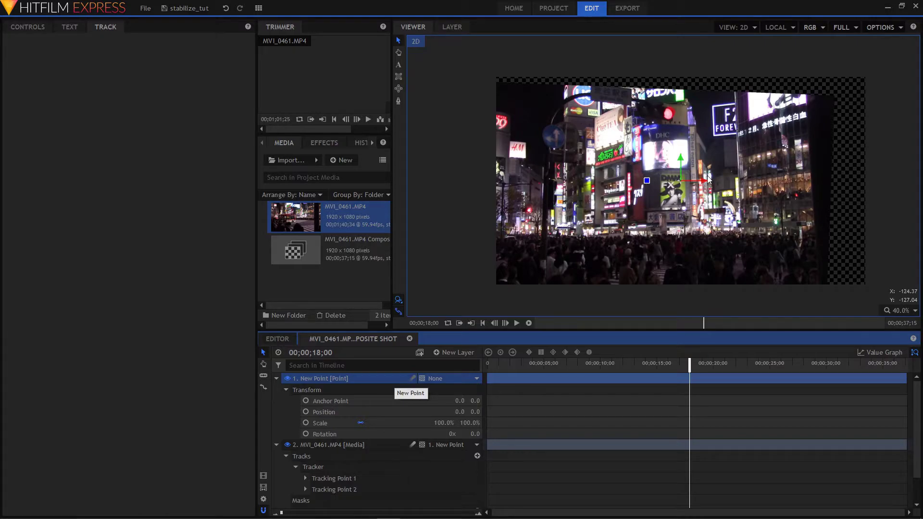
- Nudge the point layer right and enlarge it to 115% scale
left_click_drag(704, 180, 713, 148)
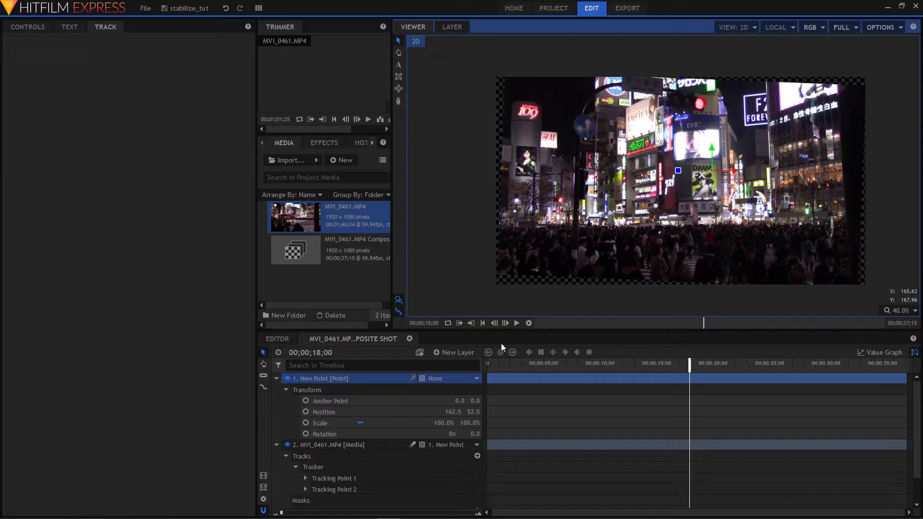
left_click(469, 422)
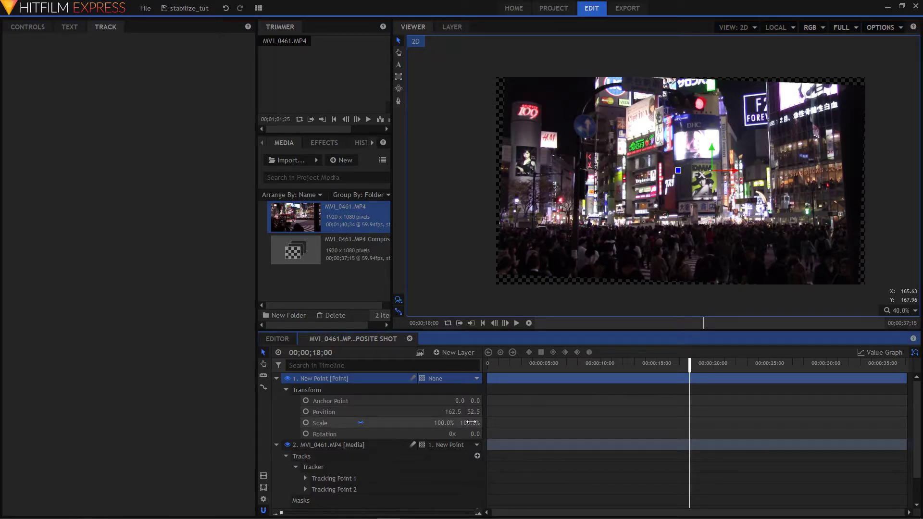
left_click_drag(470, 422, 468, 422)
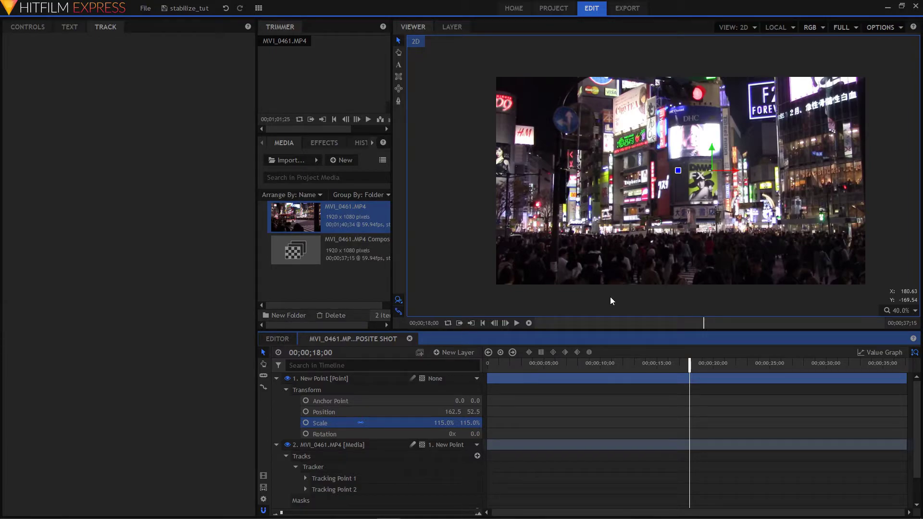
left_click(495, 363)
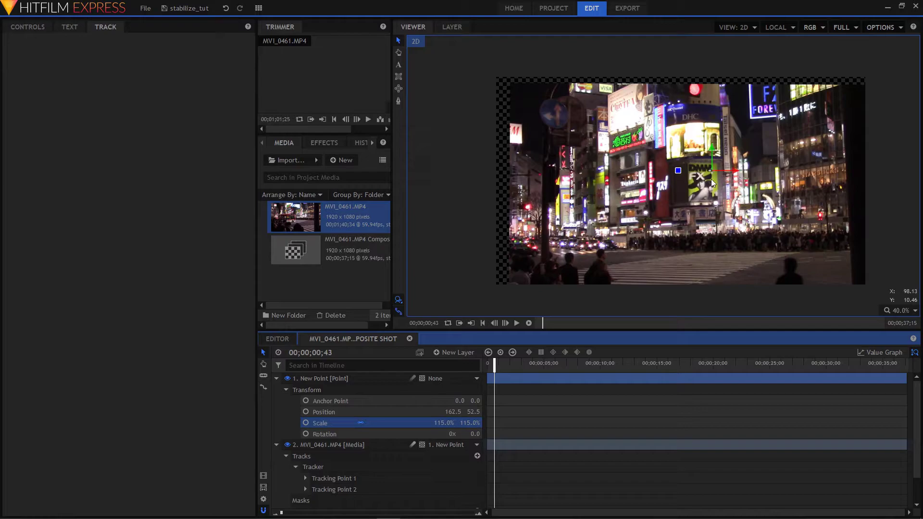
- Position the point layer at 72.5, 135.0, checking nearby frames for exposed edges
left_click_drag(734, 169, 693, 140)
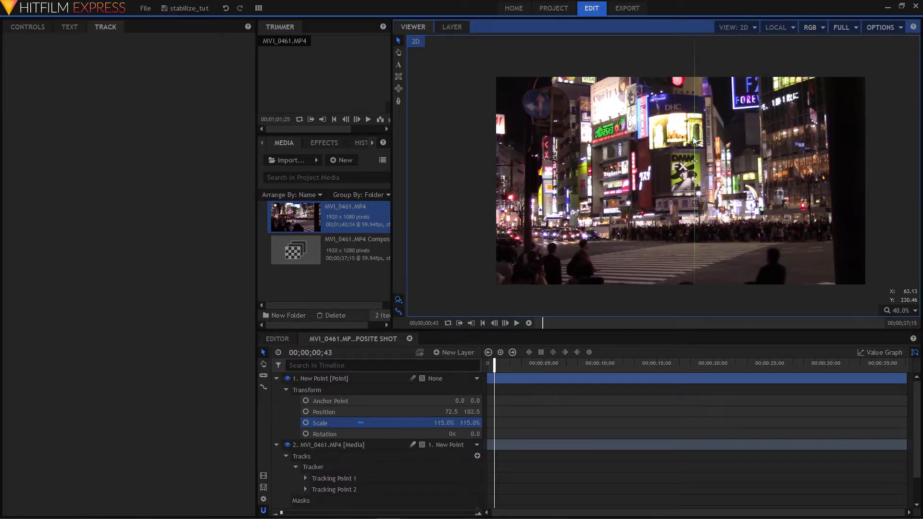
left_click_drag(494, 364, 573, 368)
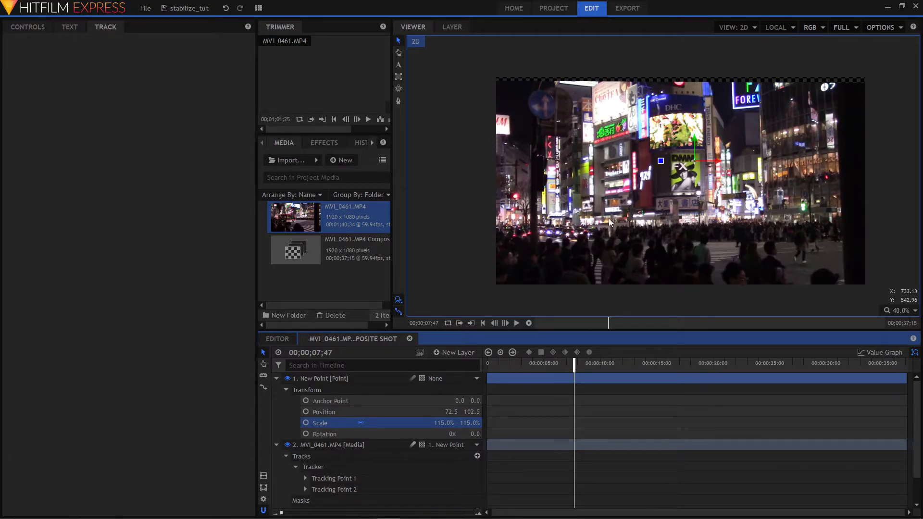
left_click_drag(694, 138, 694, 130)
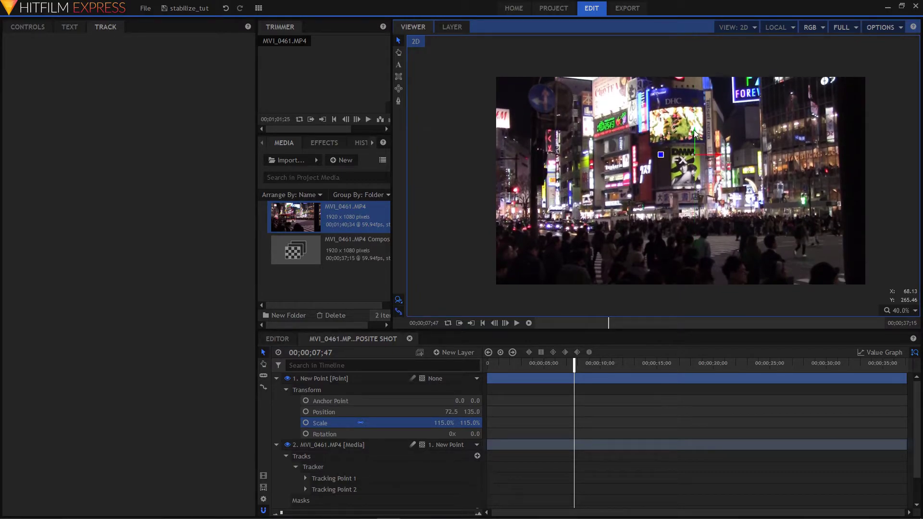
left_click_drag(561, 364, 582, 369)
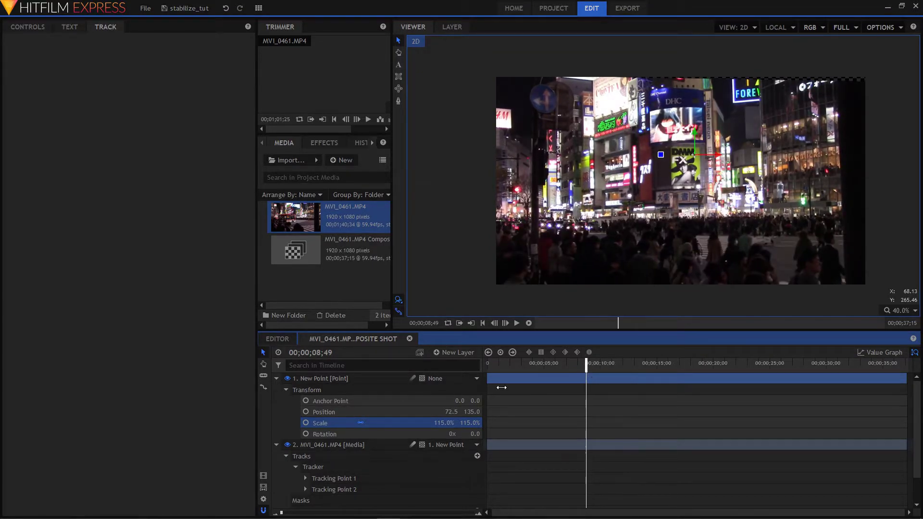
- Scale the point layer to 124% and raise its Y position to 165.0, checking later frames
left_click_drag(462, 421, 469, 423)
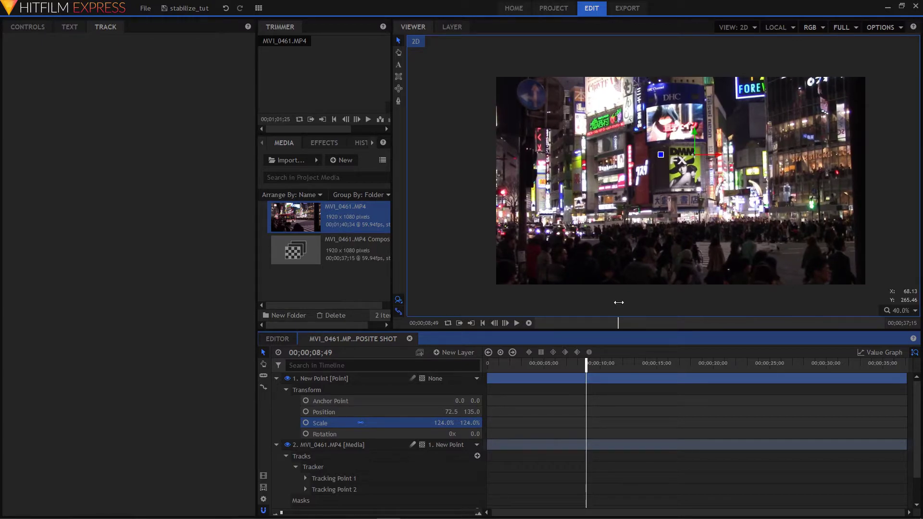
left_click_drag(694, 132, 694, 128)
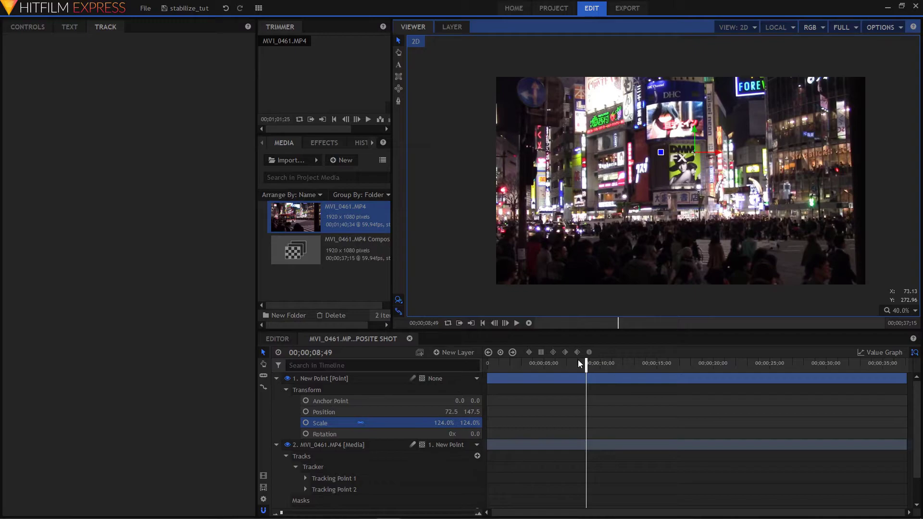
left_click_drag(586, 363, 768, 366)
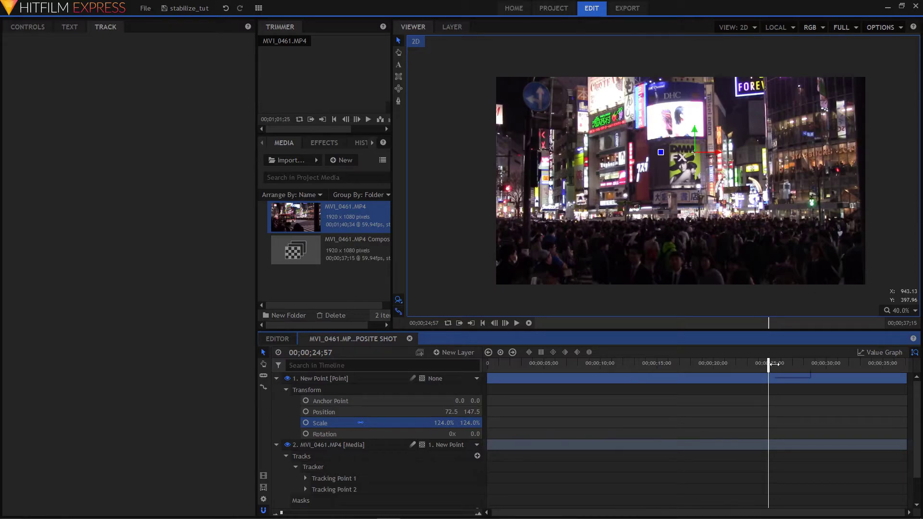
left_click_drag(774, 364, 819, 367)
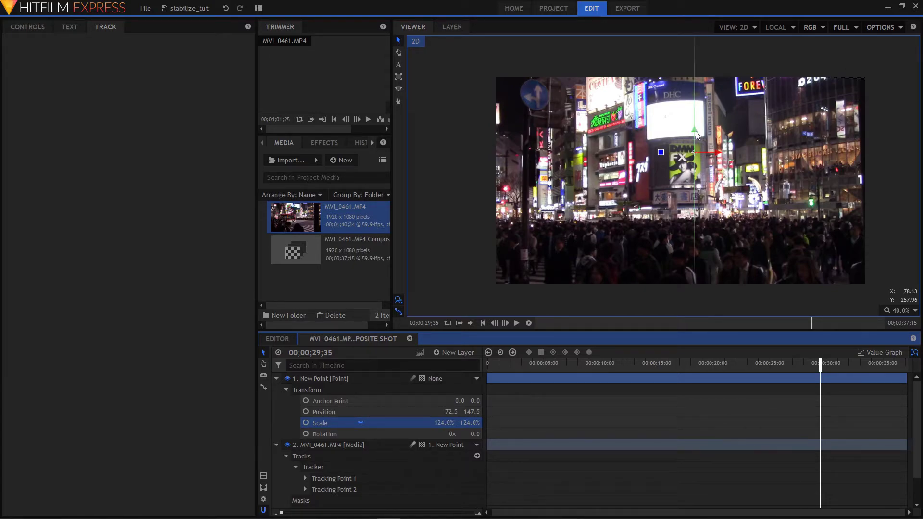
left_click_drag(696, 131, 696, 127)
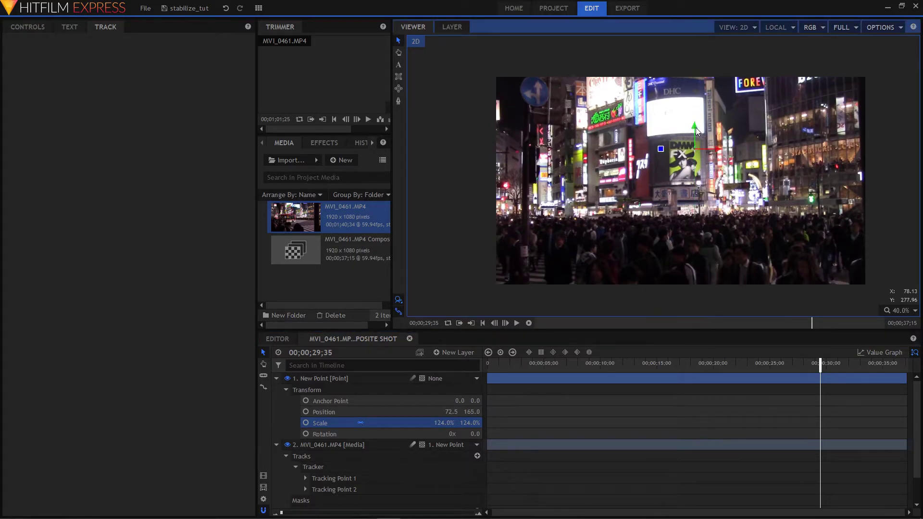
left_click_drag(820, 367, 795, 367)
- Play the shot from near the start to look for empty edges
left_click(492, 367)
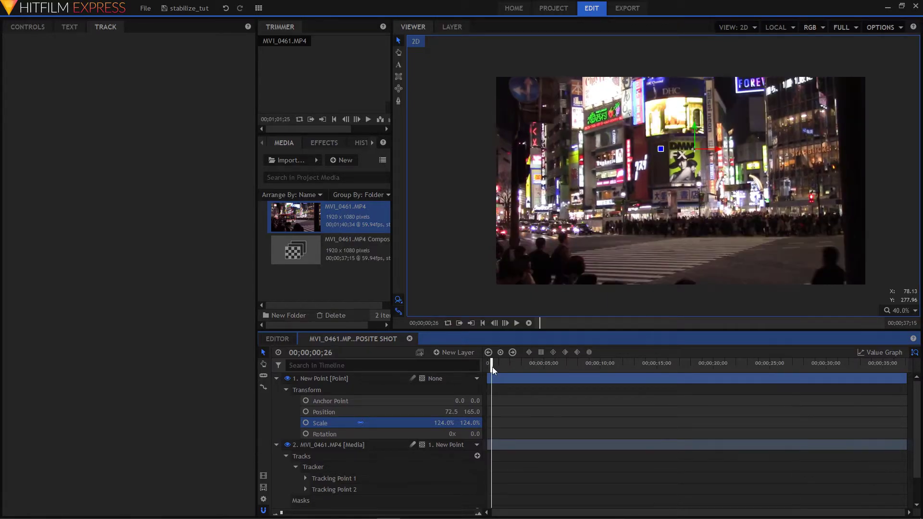
left_click(517, 323)
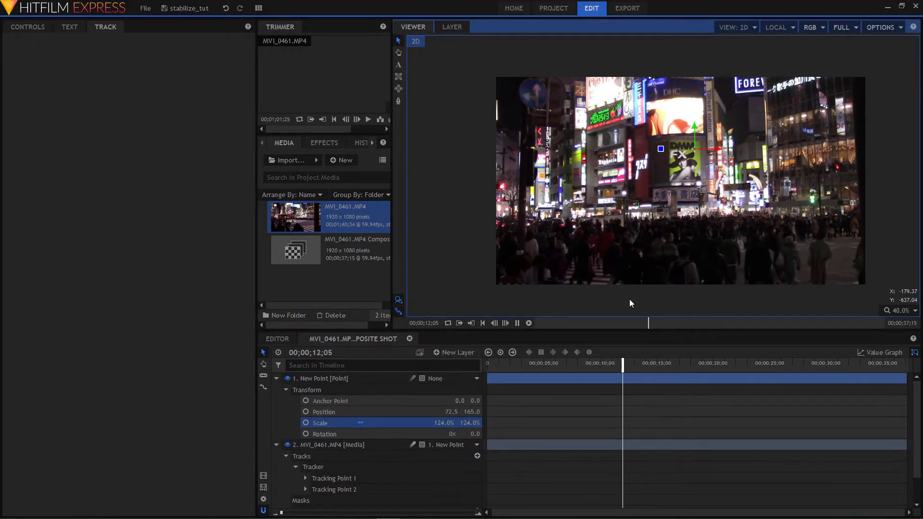
left_click(518, 322)
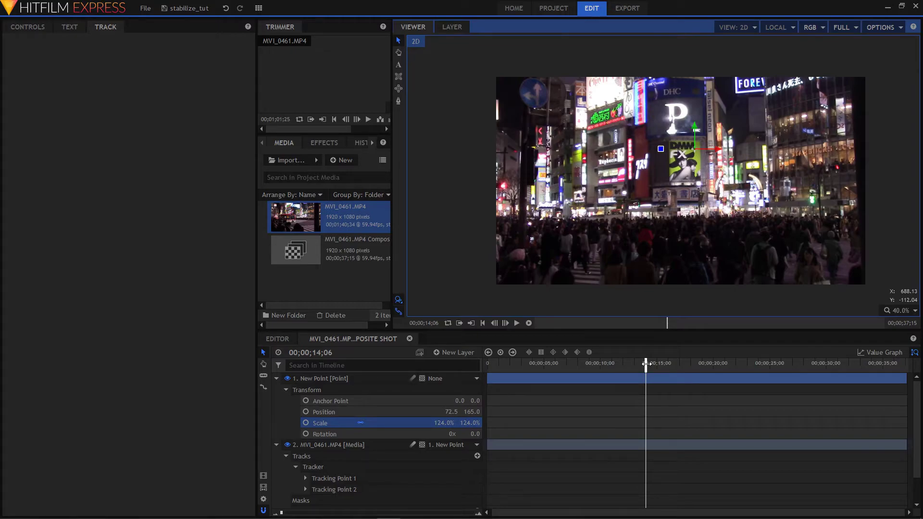
left_click_drag(646, 363, 689, 368)
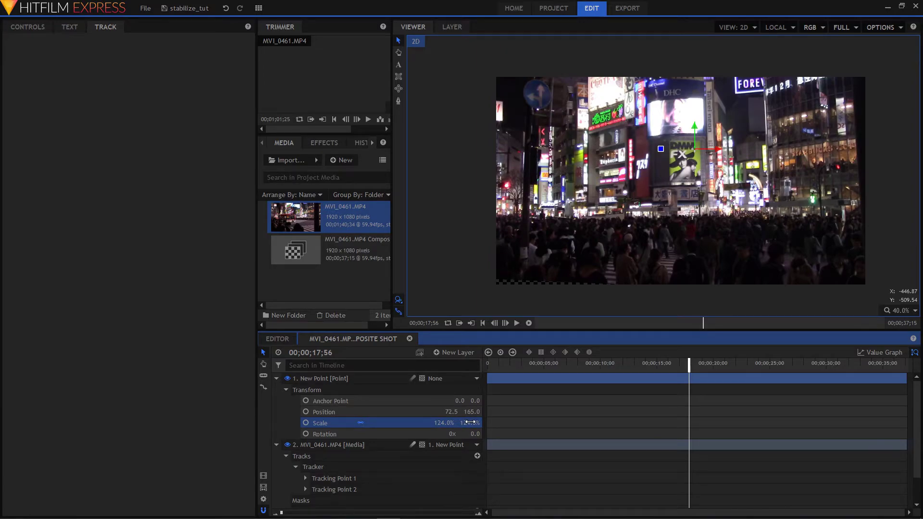
- Raise the point layer's scale to 129%, then check later frames toward the end for borders
left_click_drag(471, 422, 469, 421)
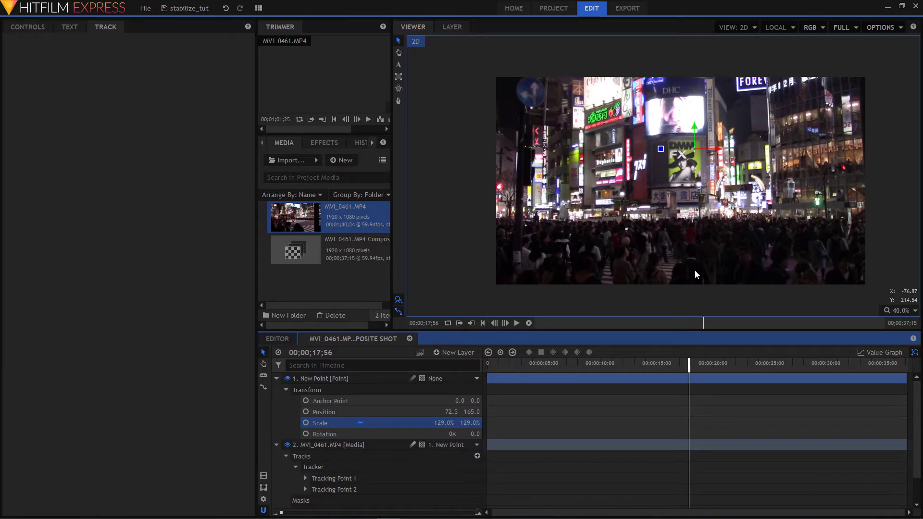
left_click(749, 363)
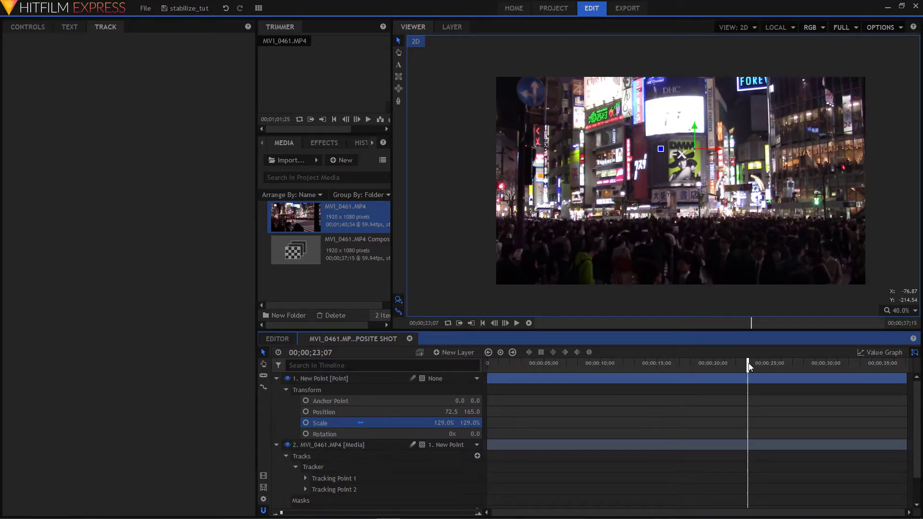
left_click(808, 363)
left_click(849, 364)
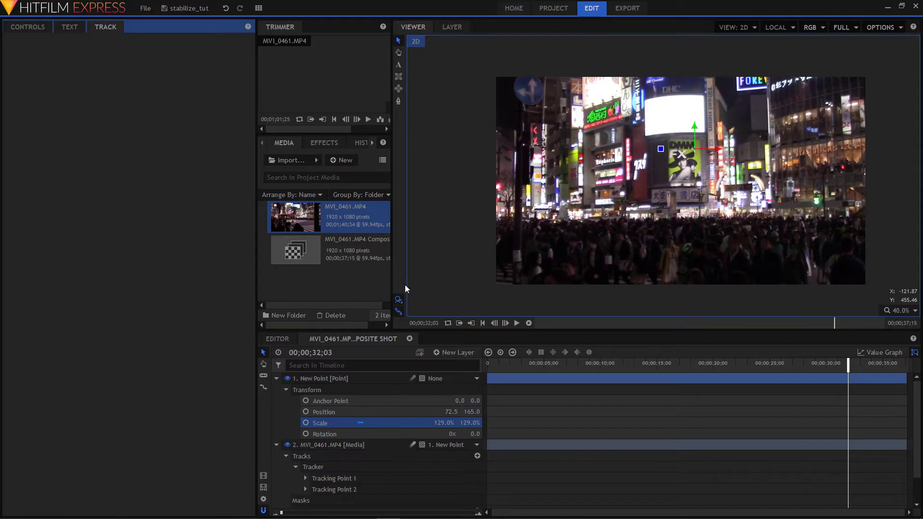
- In the main editor, fit the MVI_0461.MP4 composite shot in the timeline and play it back
left_click(284, 340)
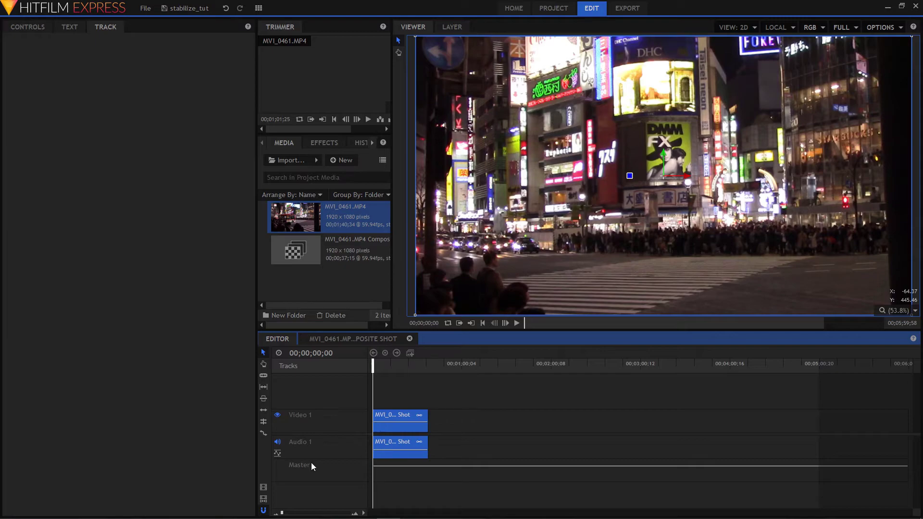
left_click_drag(282, 514, 285, 514)
left_click(519, 323)
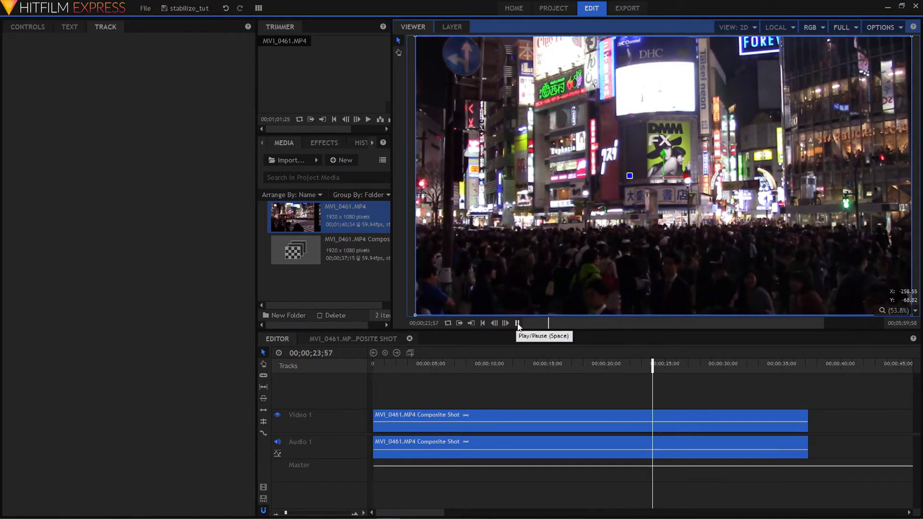
left_click(517, 323)
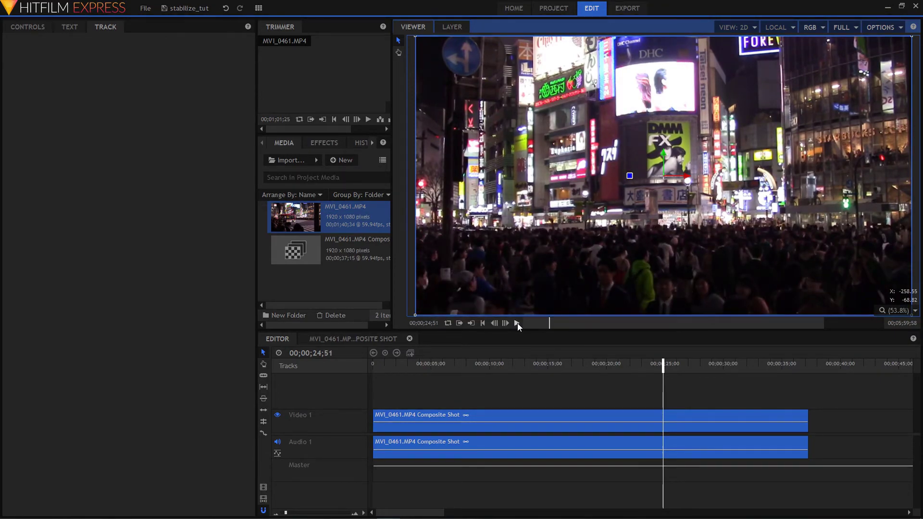